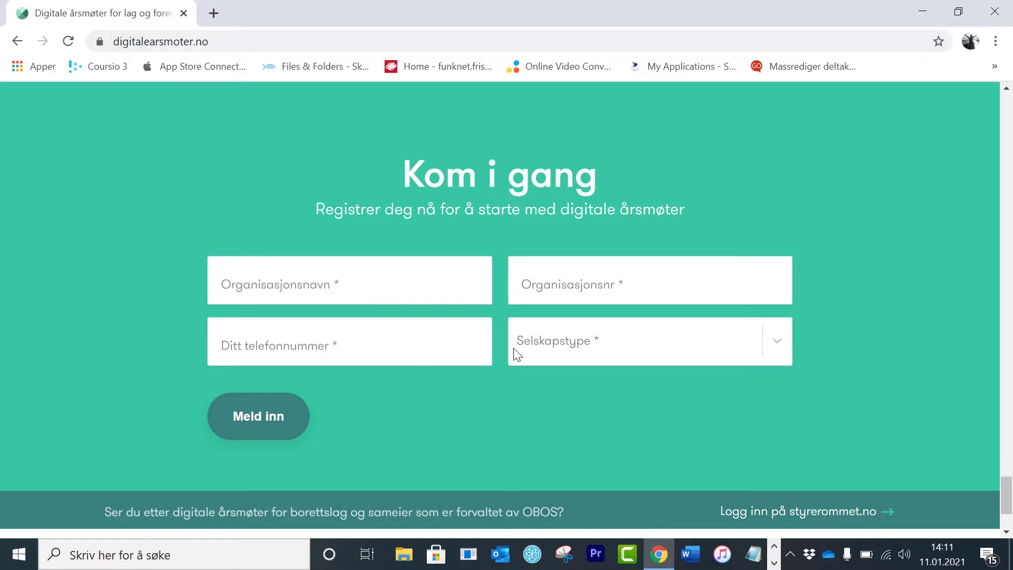
Glance at the company type list without choosing one, then scroll back to the top.
click(785, 352)
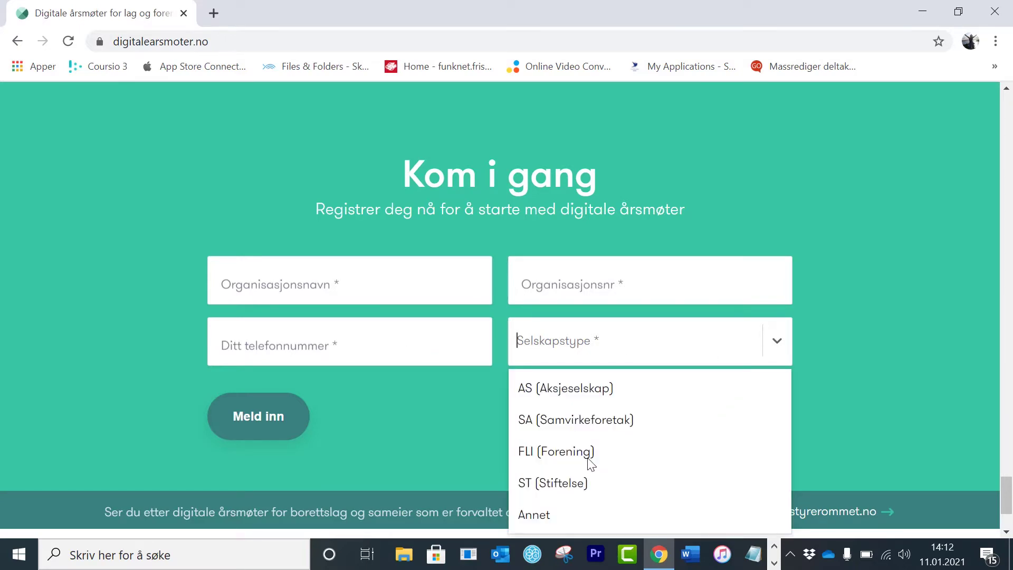
click(840, 252)
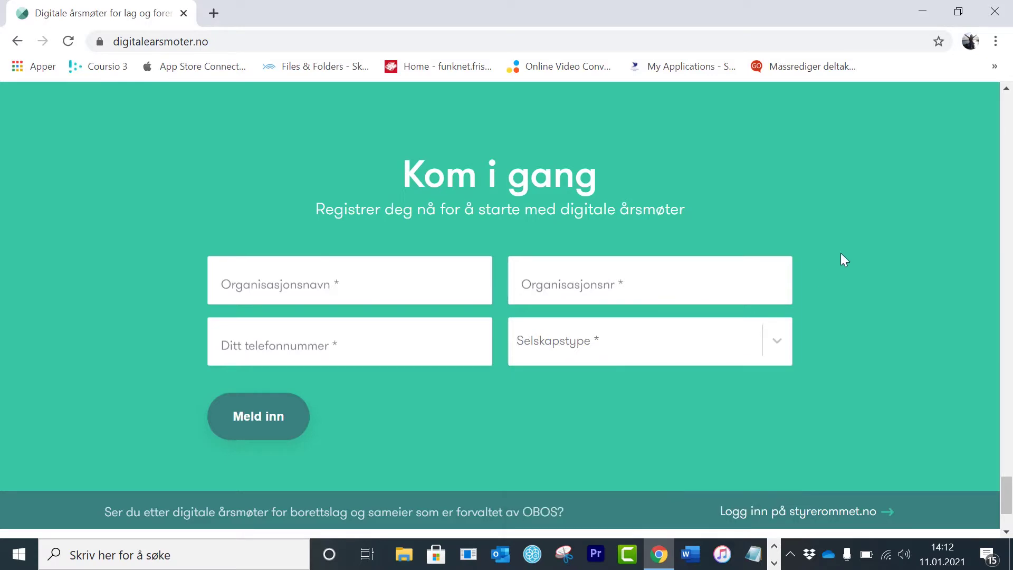
scroll(840, 252, up, 10)
scroll(844, 259, up, 15)
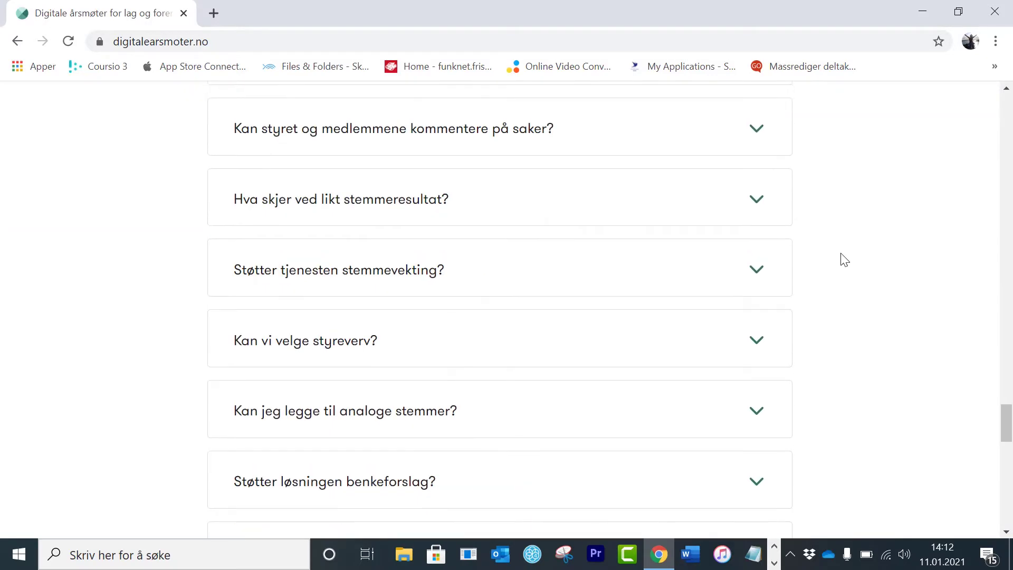
scroll(844, 258, up, 15)
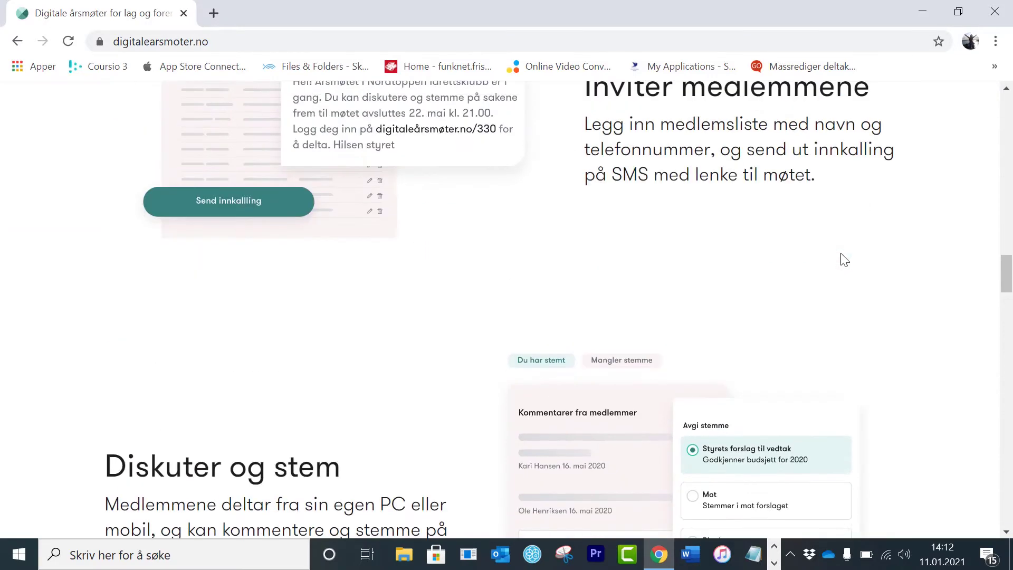
scroll(844, 260, up, 10)
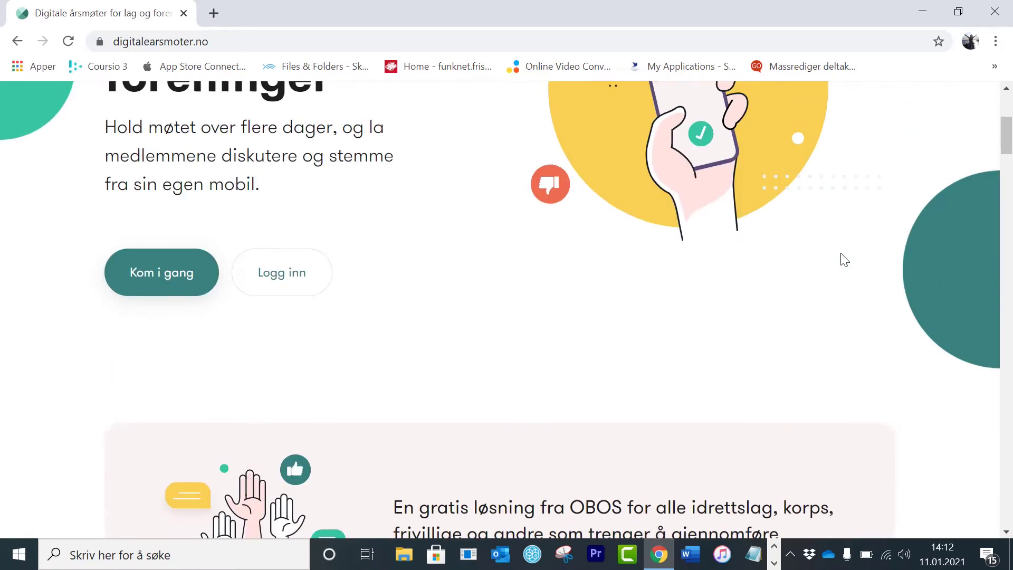
scroll(837, 243, down, 2)
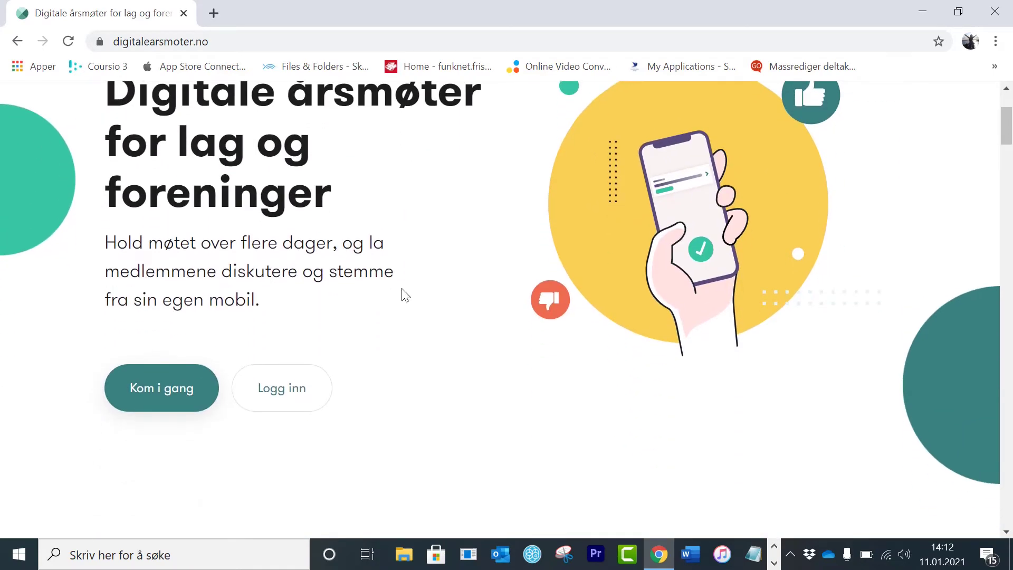
Log in to the service using the SMS verification code.
click(283, 396)
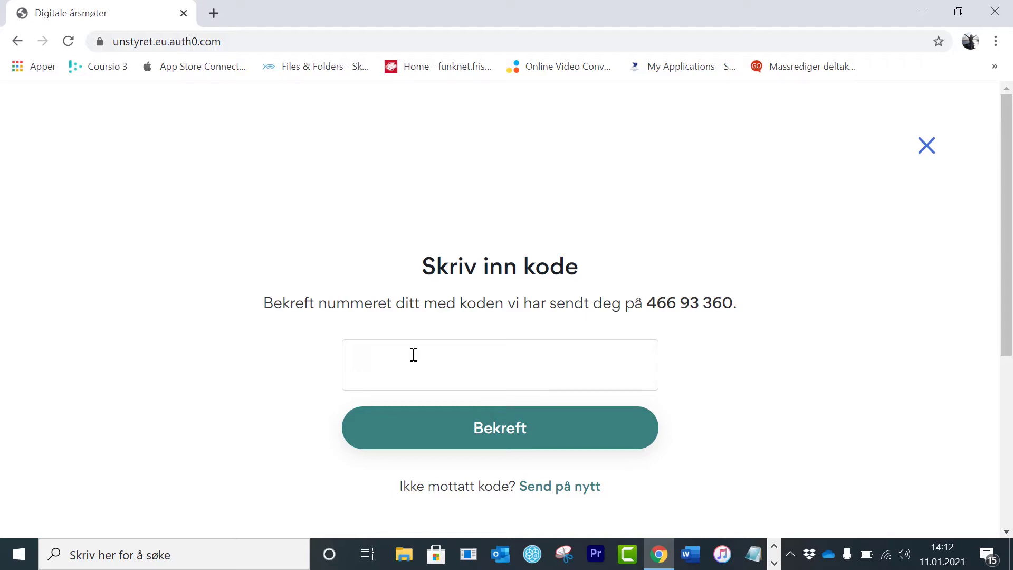
key(Return)
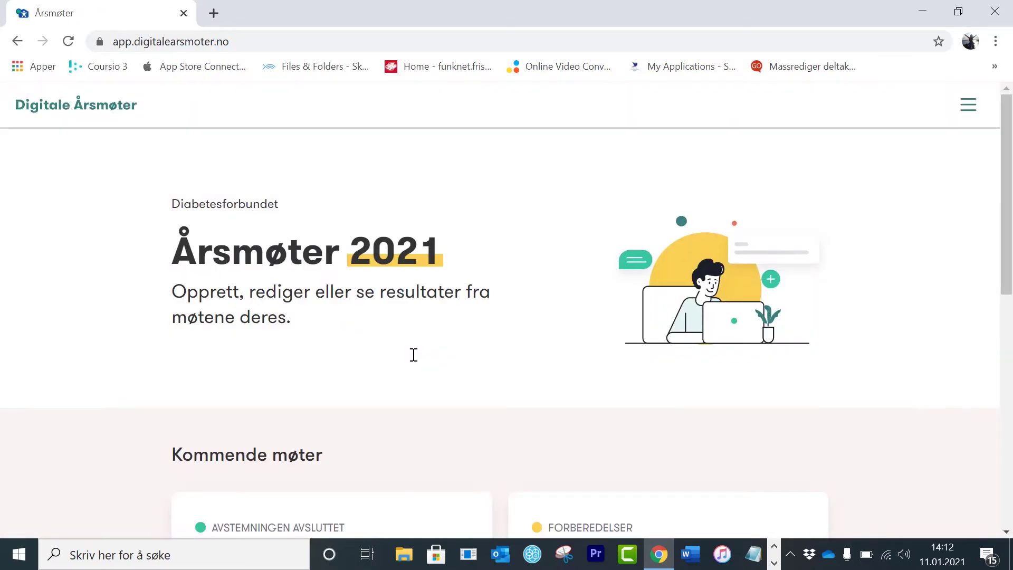
Scroll through the Årsmøter 2021 overview of upcoming meetings.
scroll(414, 354, down, 8)
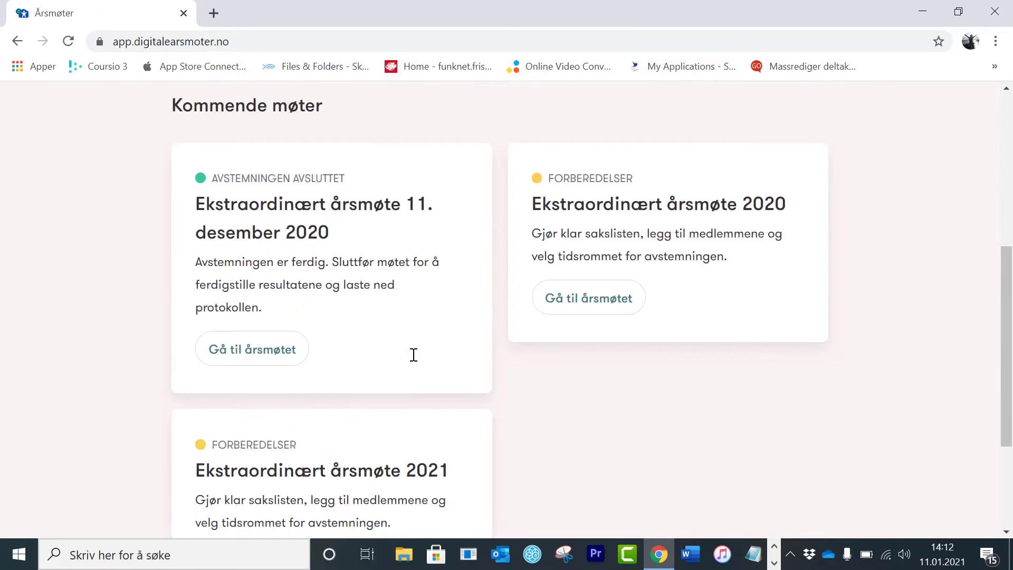
scroll(413, 354, up, 1)
scroll(413, 355, up, 1)
scroll(413, 355, down, 1)
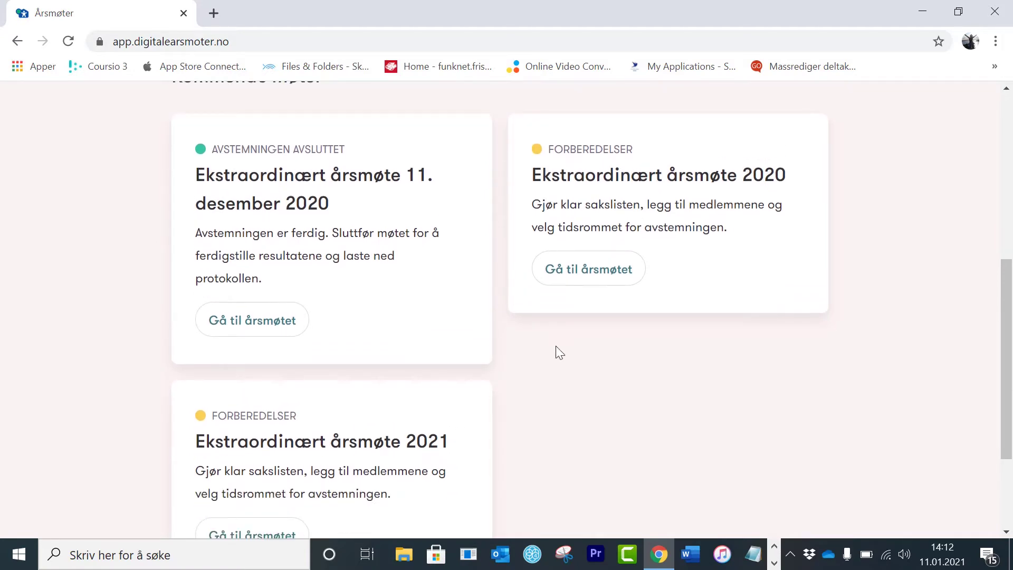
scroll(559, 352, down, 3)
scroll(560, 353, up, 1)
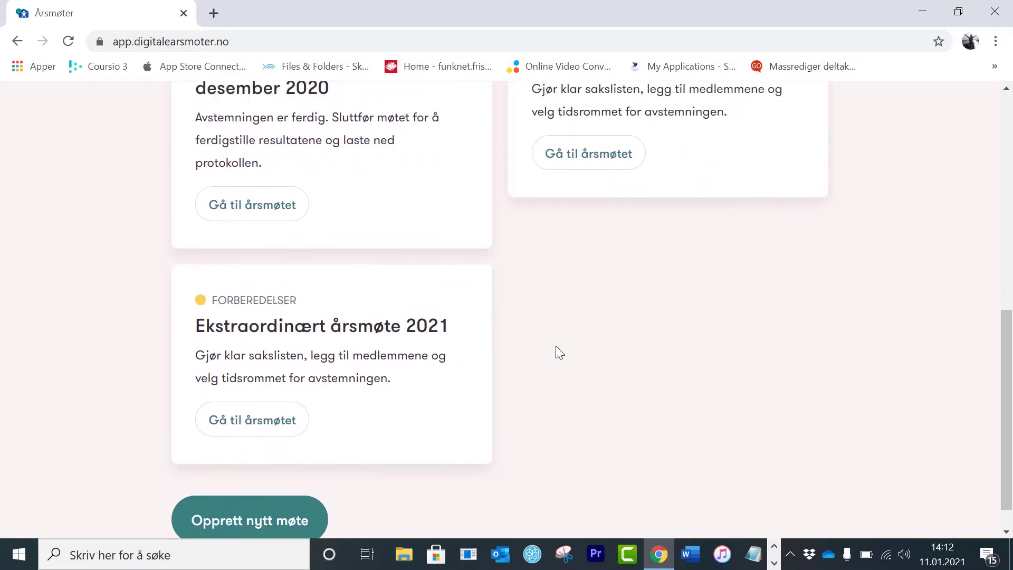
scroll(560, 352, down, 1)
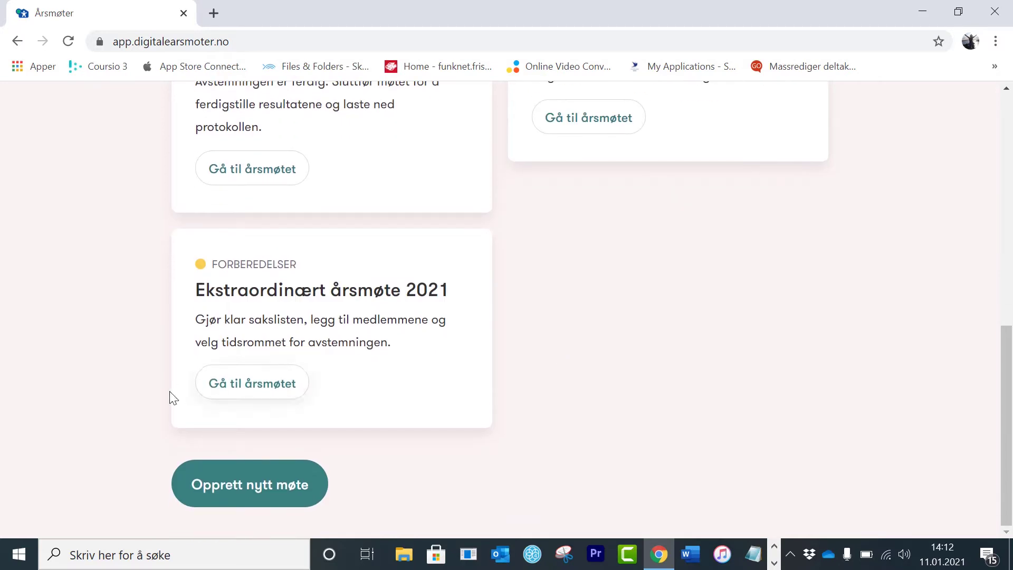
Create an Ordinært 2021 meeting electing Styreleder, one Styremedlem and one Varamedlem.
click(235, 502)
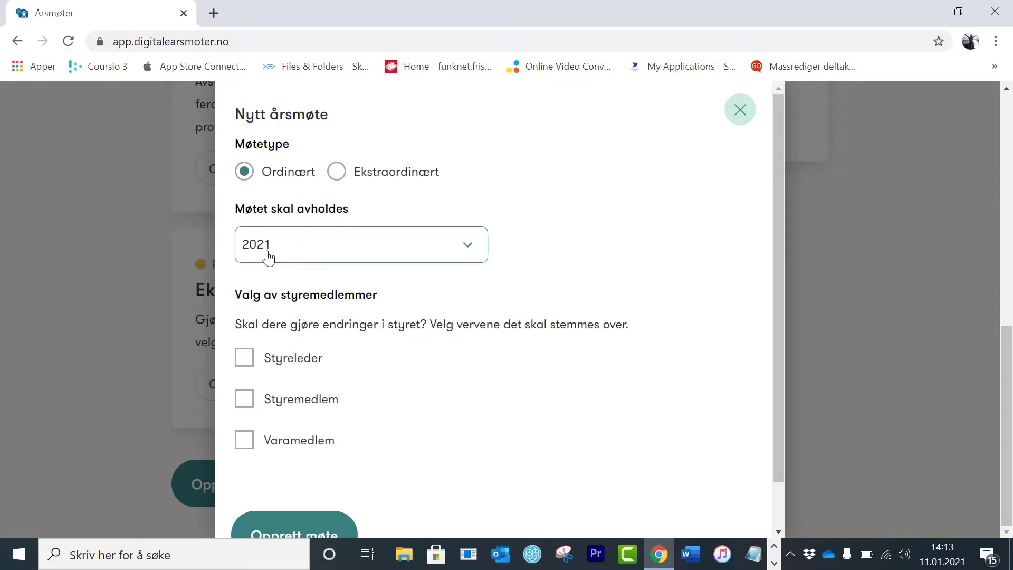
scroll(333, 323, down, 2)
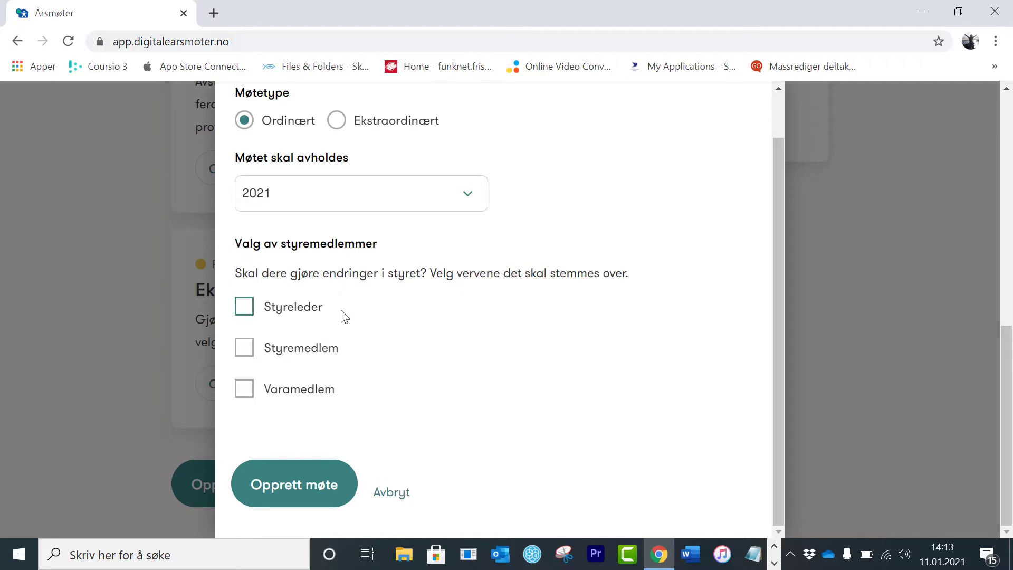
click(240, 315)
click(243, 348)
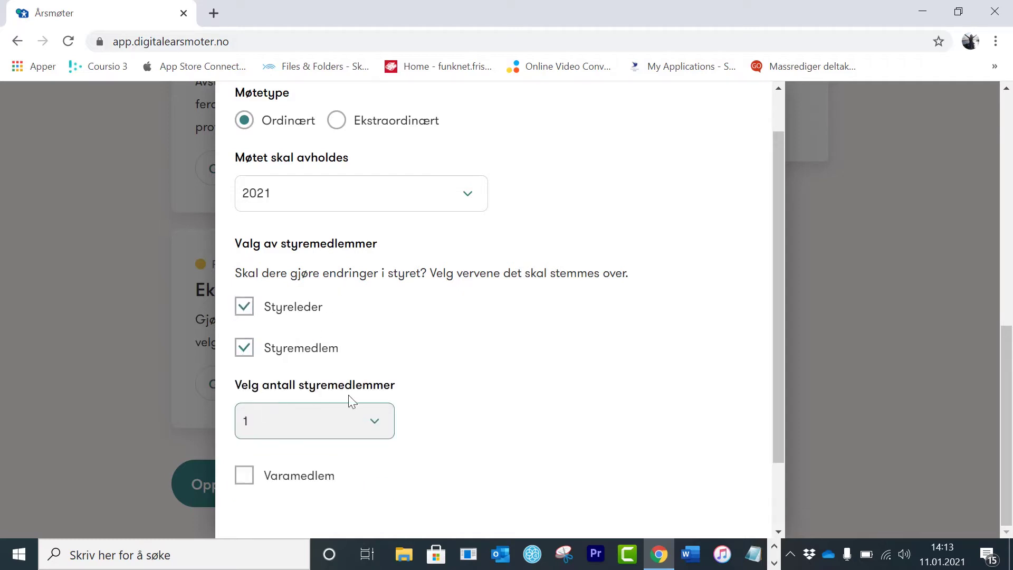
scroll(443, 368, down, 2)
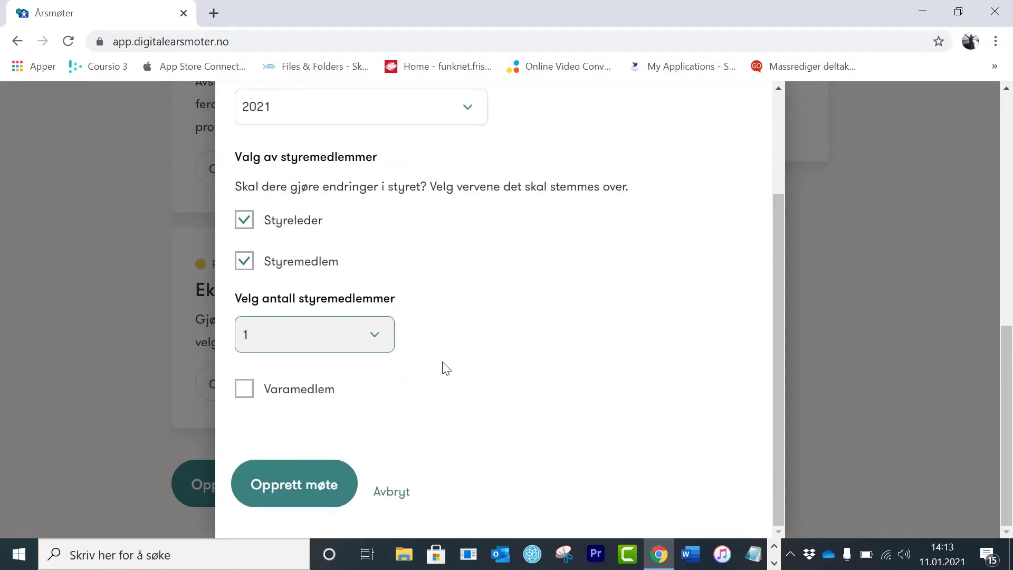
click(245, 397)
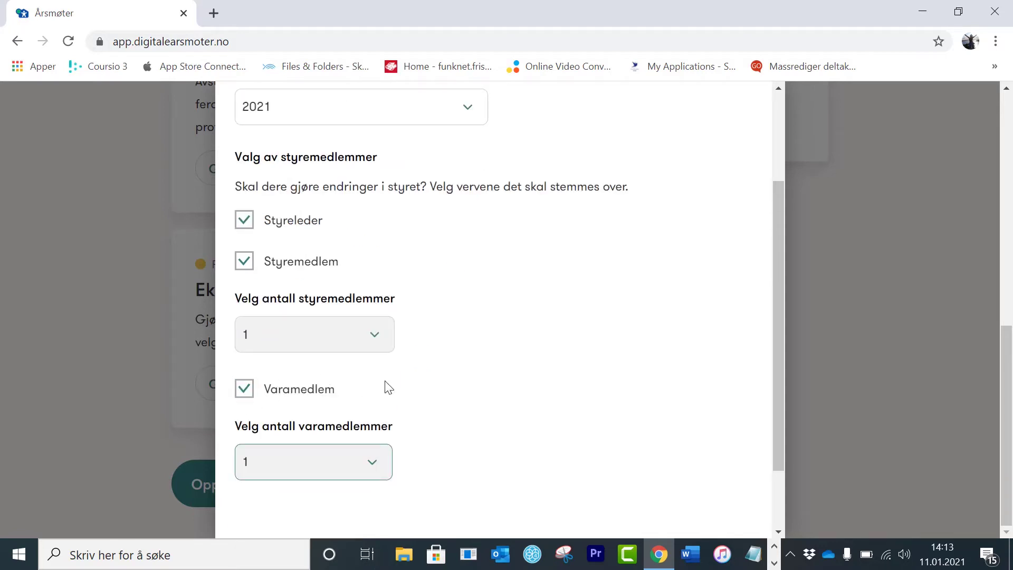
scroll(388, 388, down, 2)
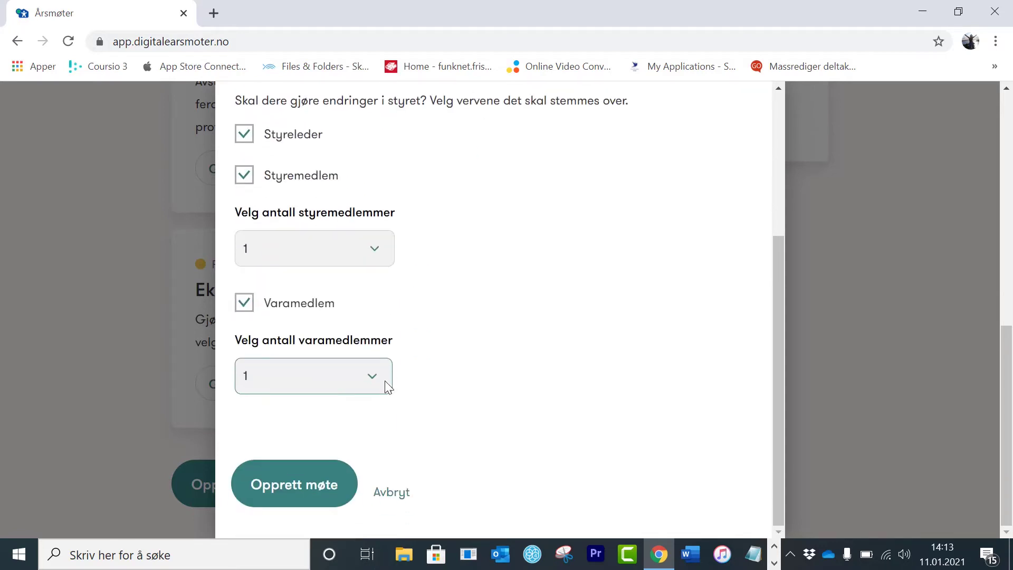
click(312, 488)
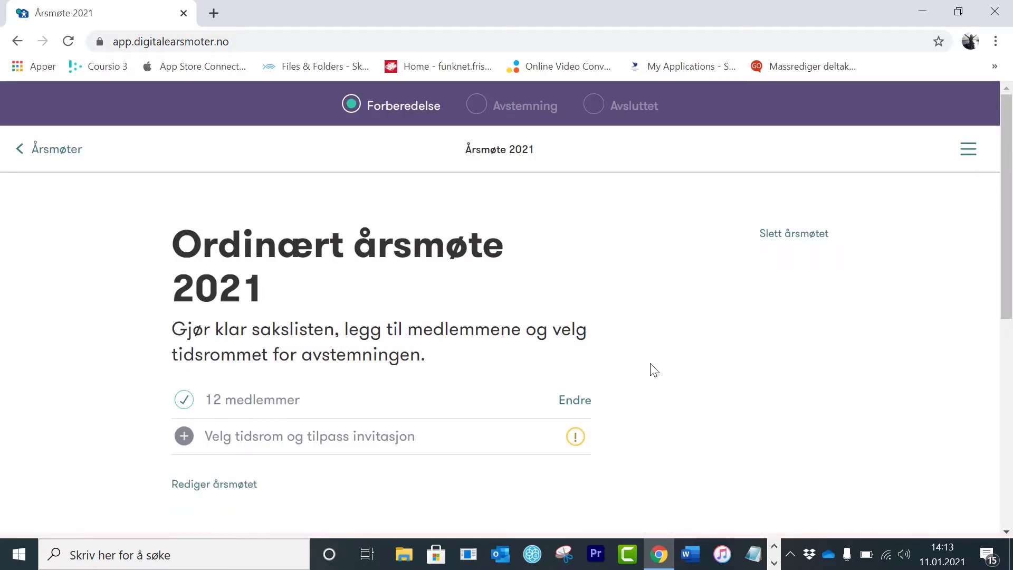
Expand Sak 1 Valg av styreverv to reveal its missing period and candidates.
scroll(651, 369, down, 4)
scroll(667, 292, down, 3)
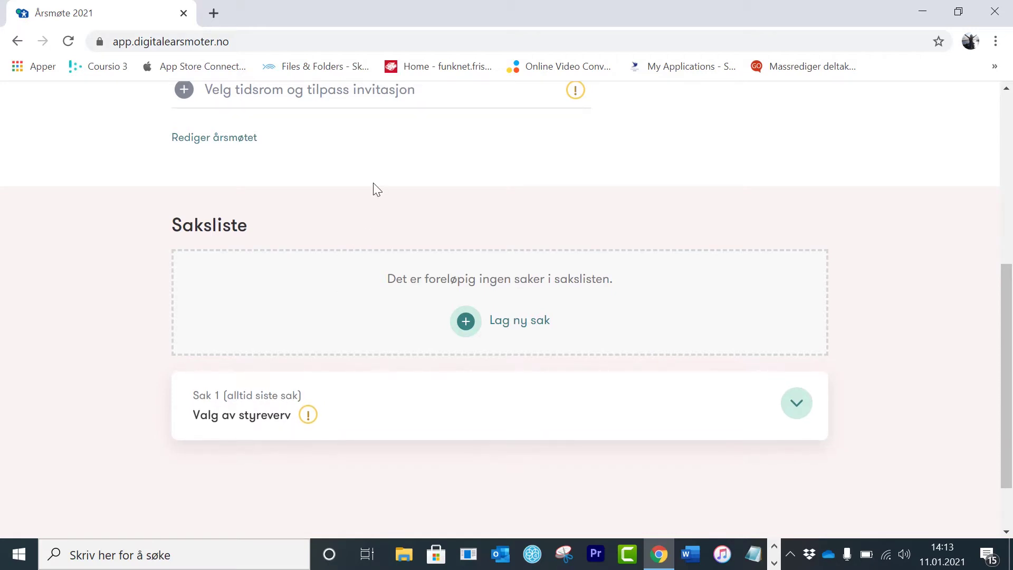
mouse_move(575, 93)
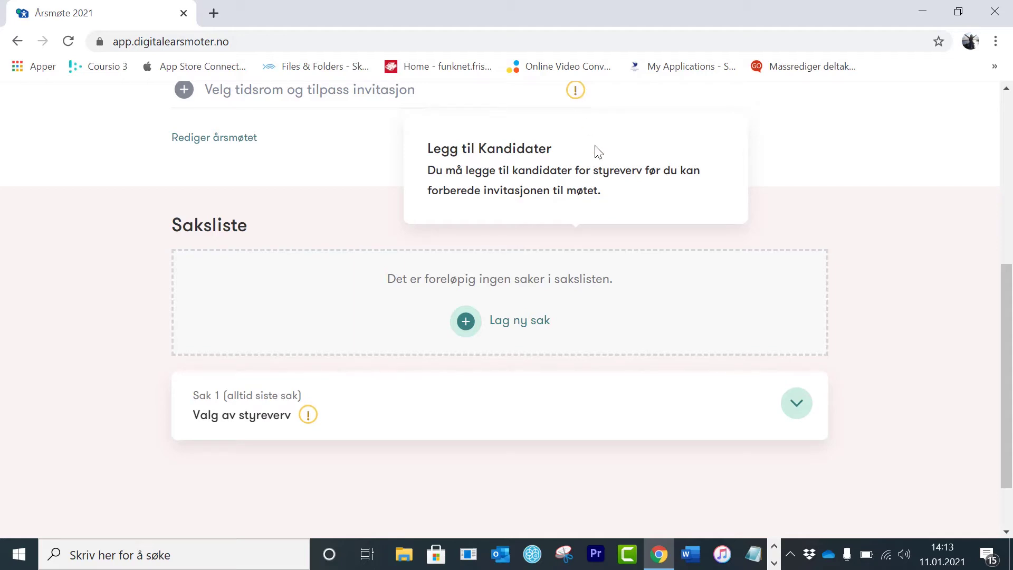
click(796, 402)
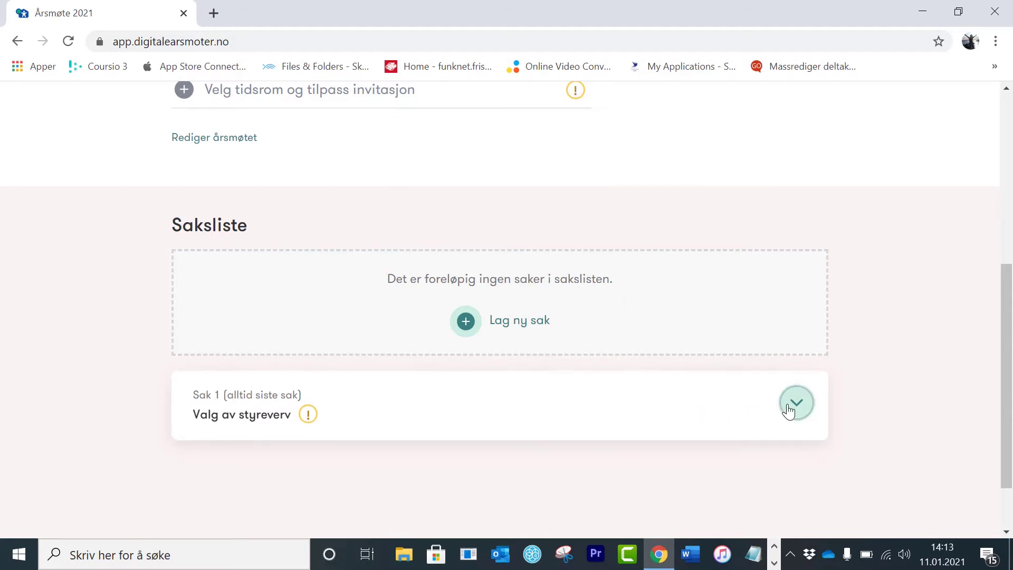
scroll(803, 354, down, 3)
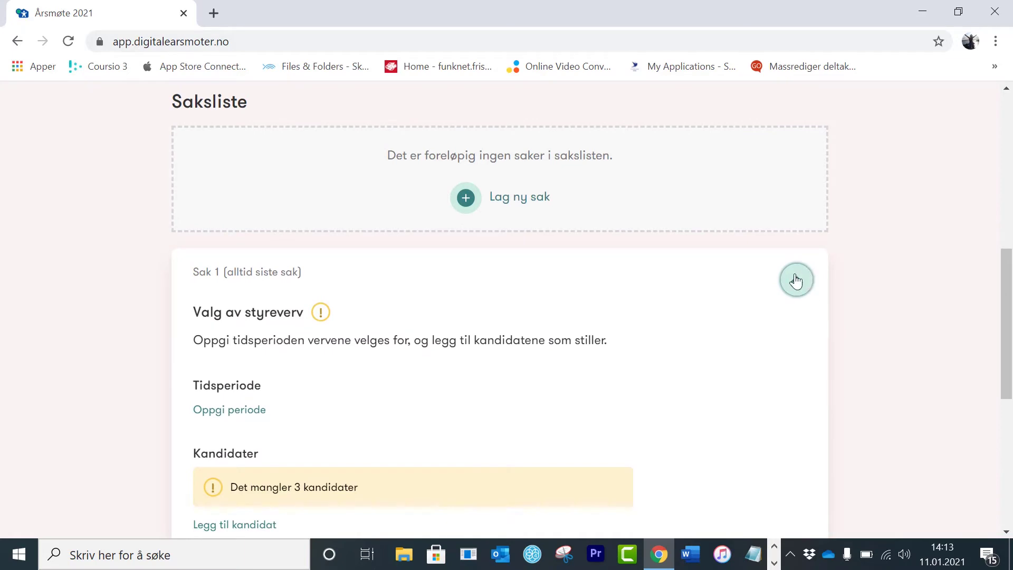
scroll(796, 281, down, 5)
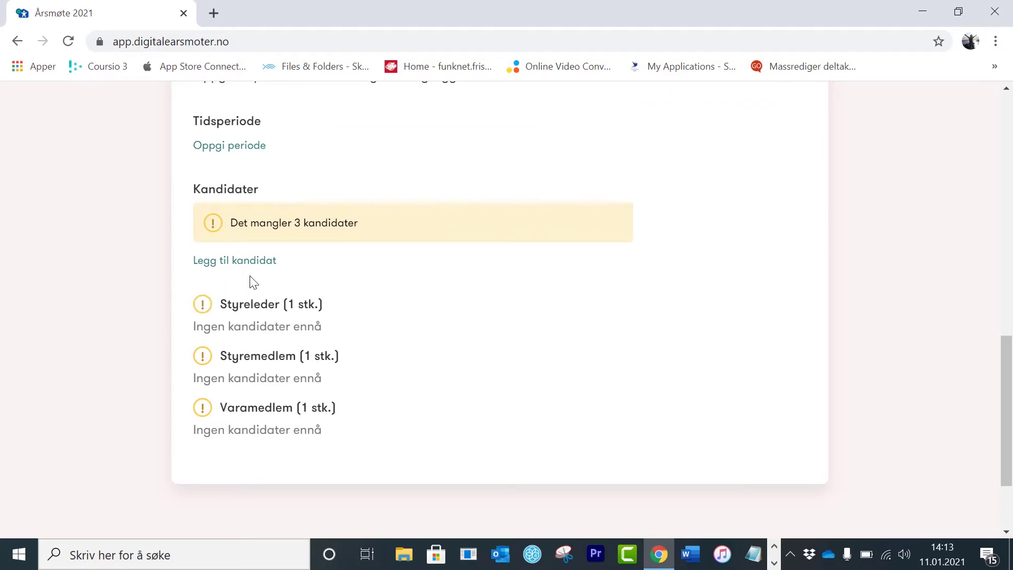
Add candidates Test1 Test for Styreleder, Test2 Test for Styremedlem and Test3 Test for Varamedlem.
click(260, 263)
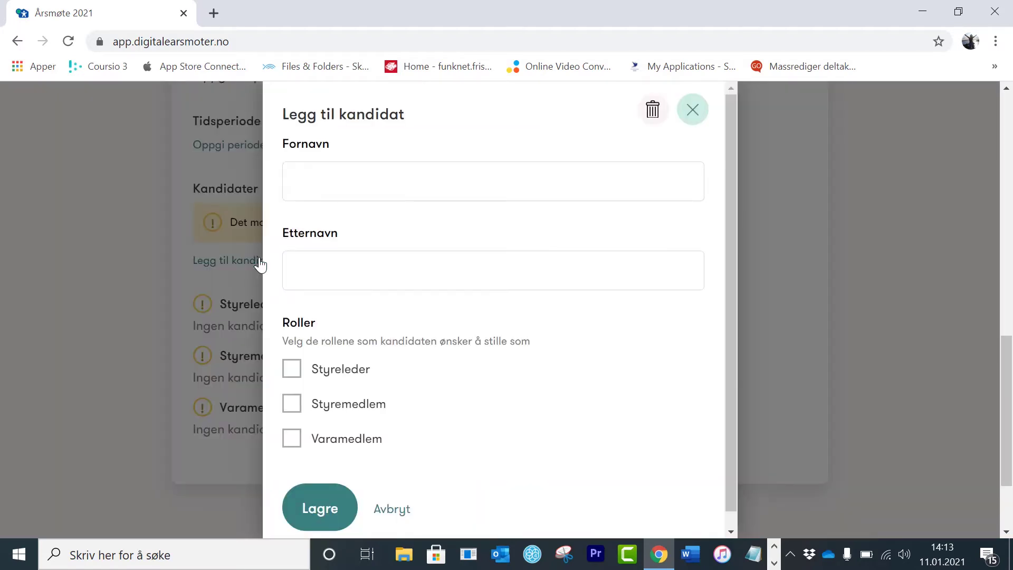
text(TestTest)
click(293, 369)
click(328, 506)
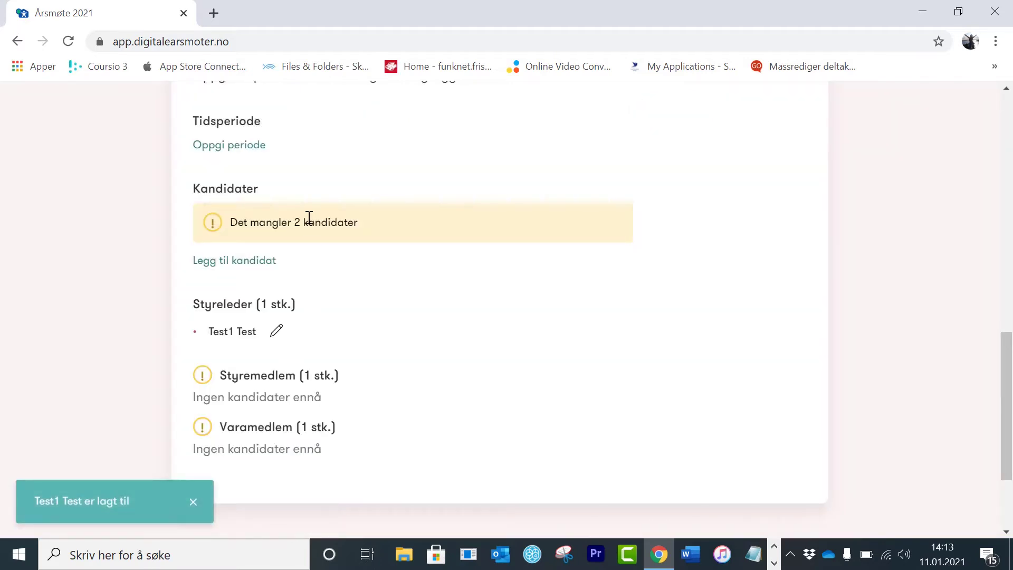
click(248, 263)
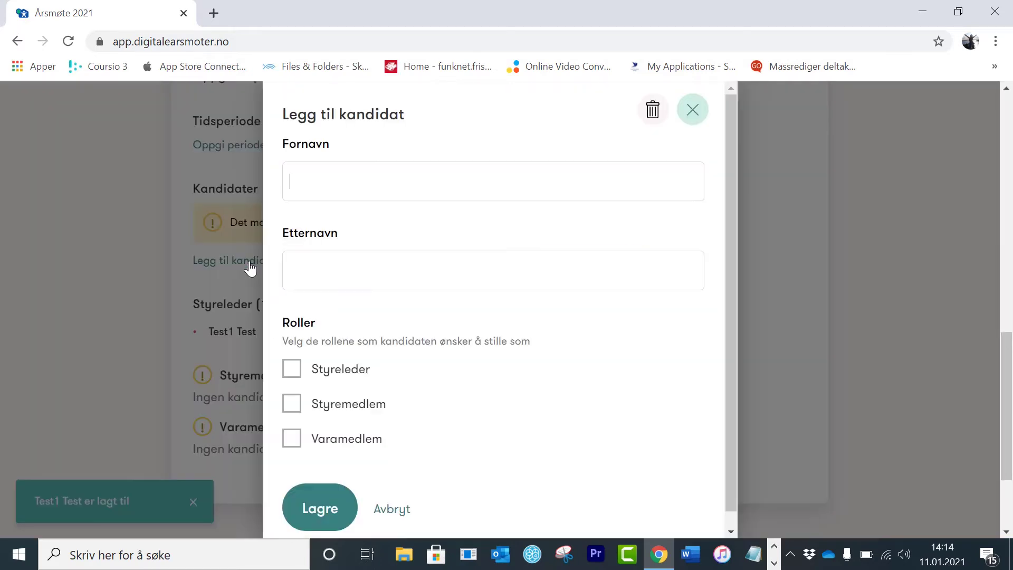
text(Test2)
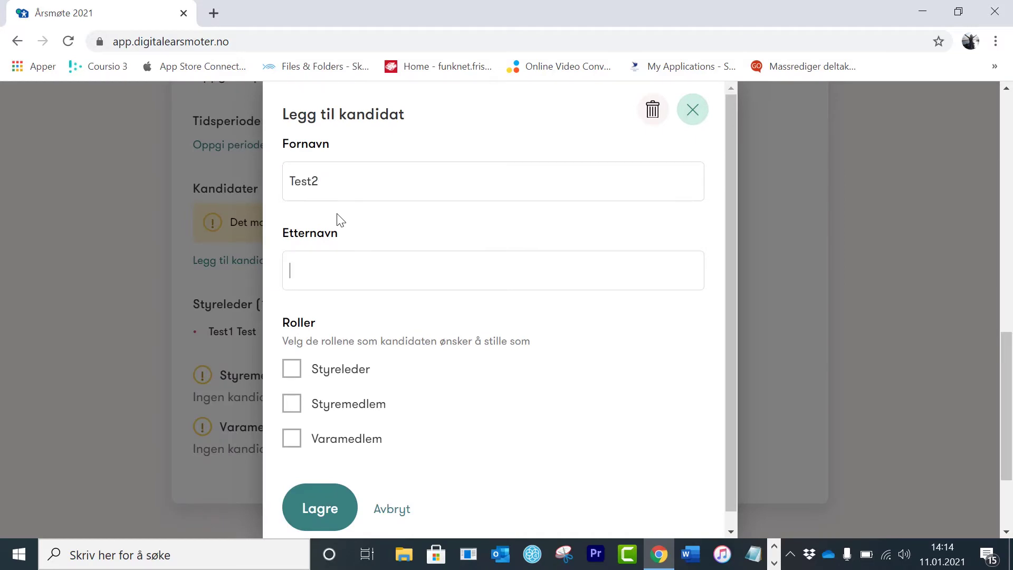
text(Test)
click(292, 404)
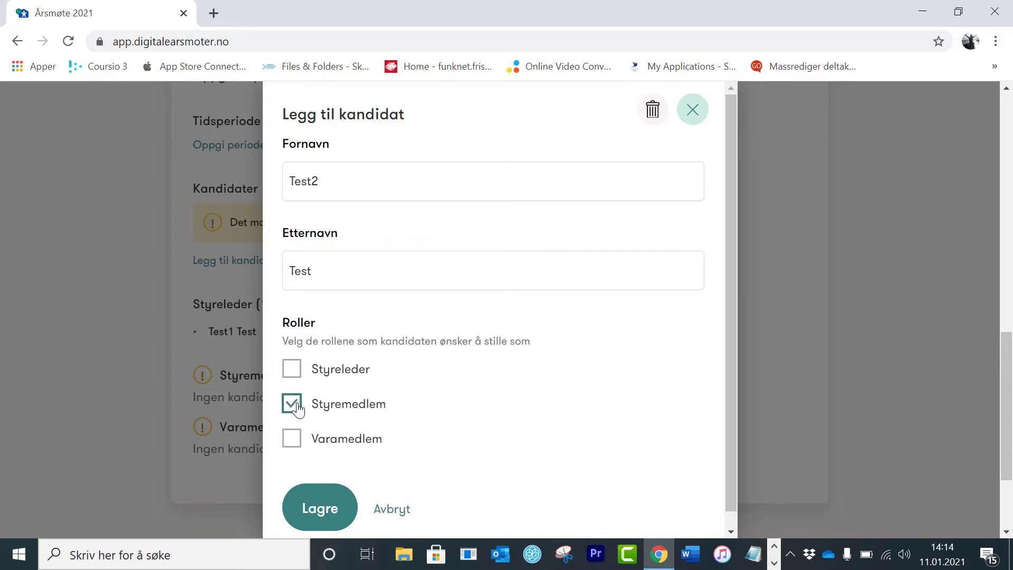
click(332, 508)
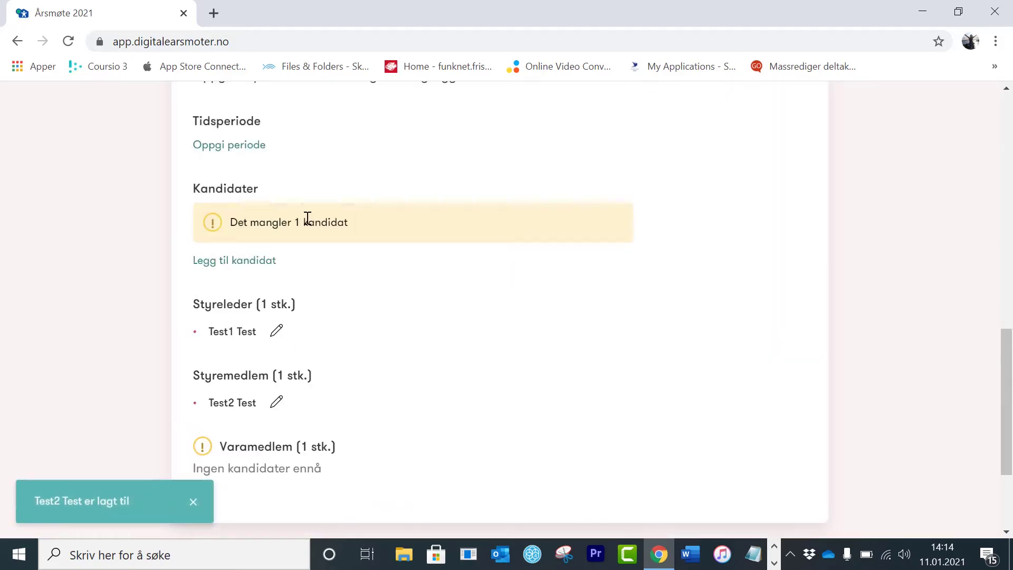
click(257, 268)
text(T)
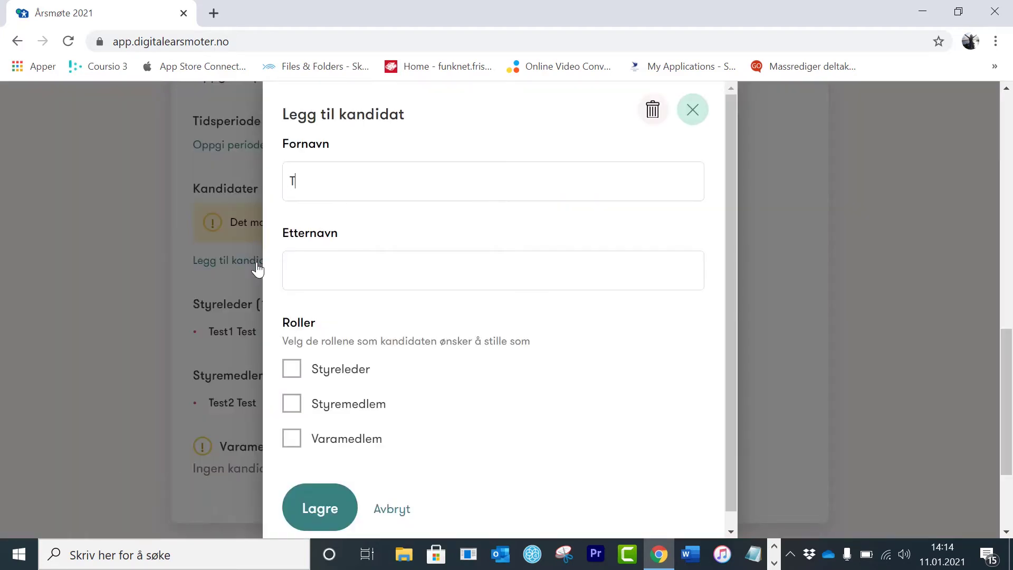
text(est3)
text(Test)
click(293, 440)
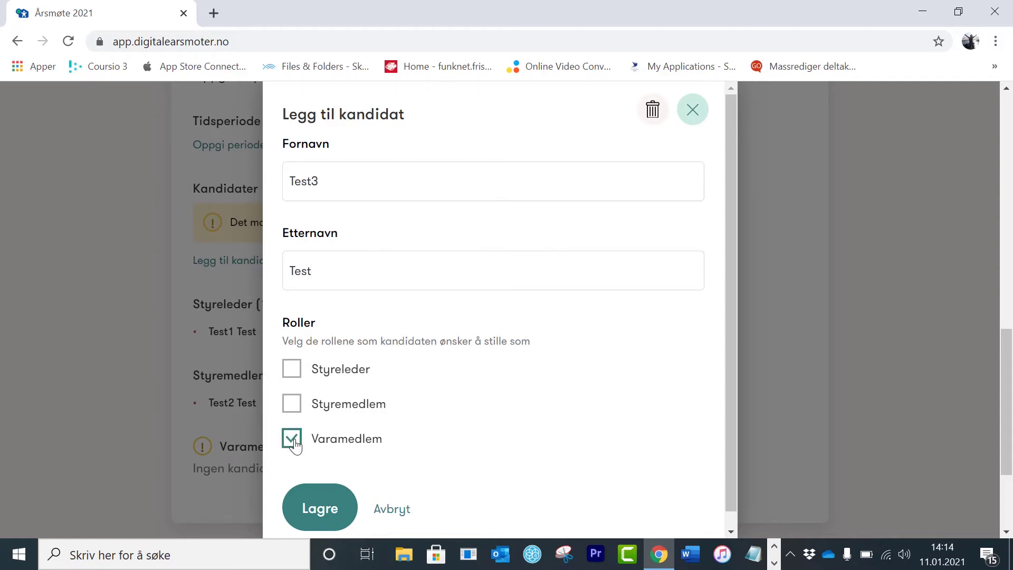
click(318, 508)
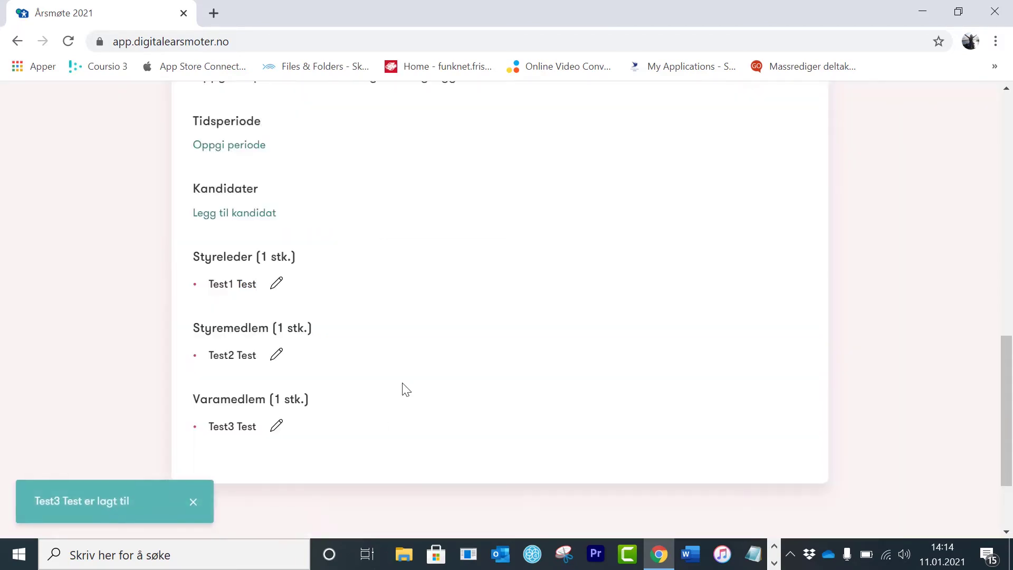
scroll(401, 387, up, 1)
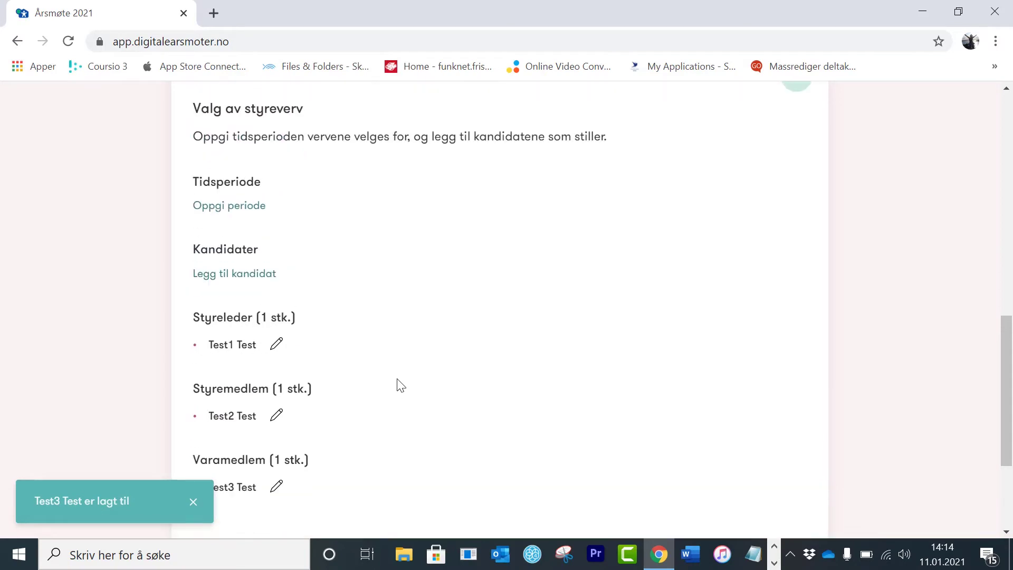
Save 2021-2022 as the board election period and collapse the Sak 1 card.
click(247, 209)
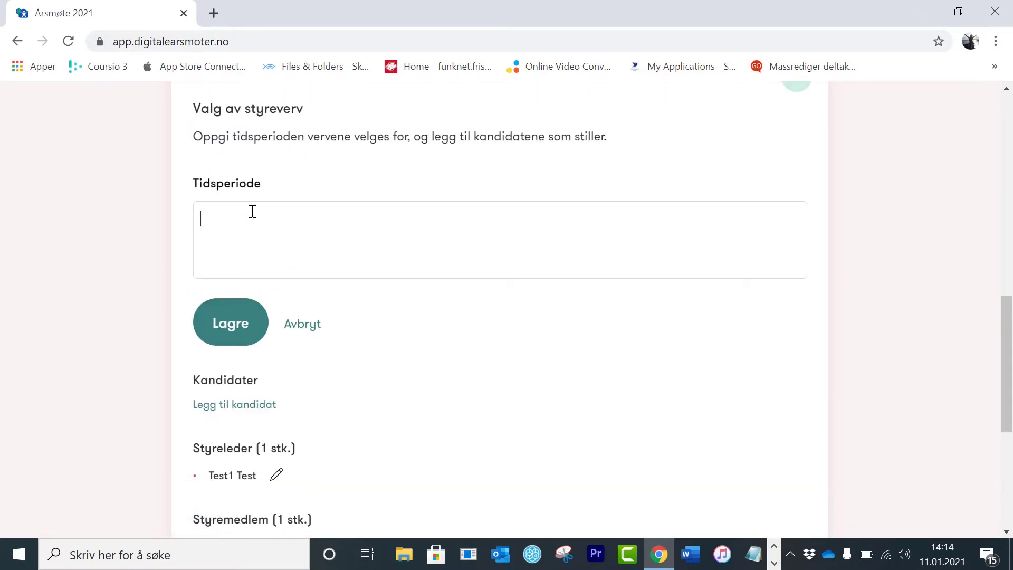
text(2021-2022)
click(230, 322)
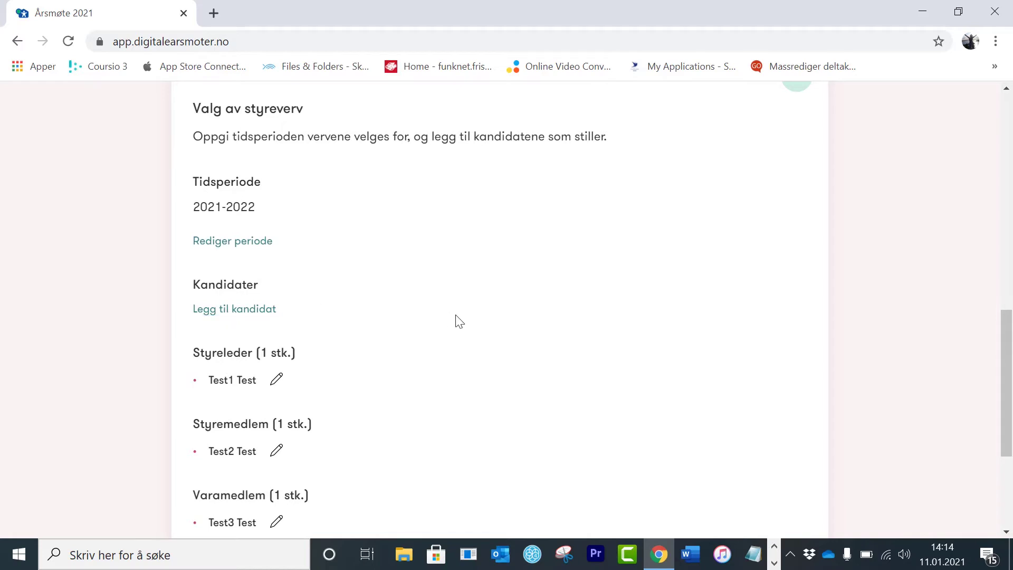
scroll(457, 322, down, 4)
scroll(457, 322, up, 4)
scroll(460, 321, up, 3)
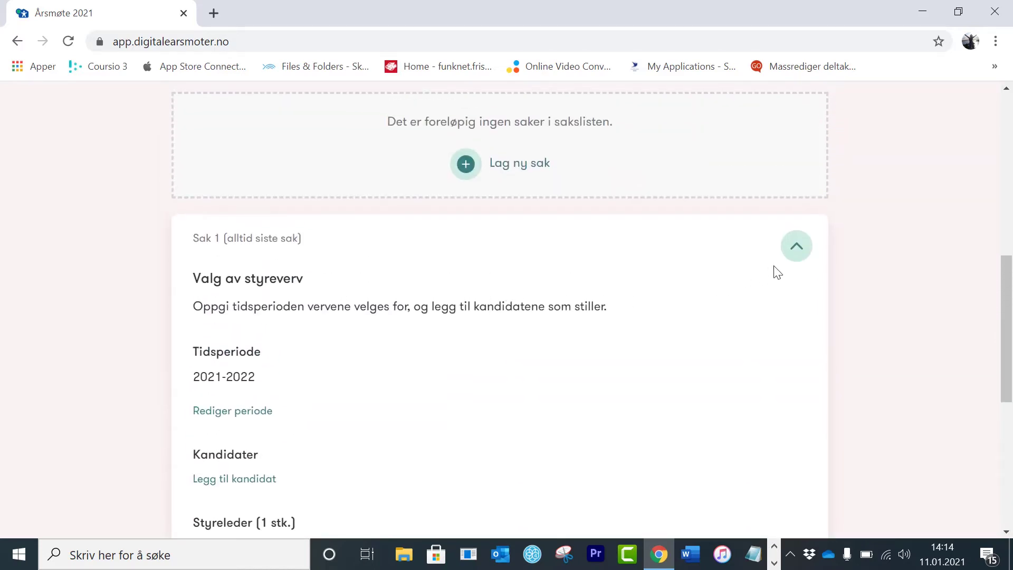
click(796, 246)
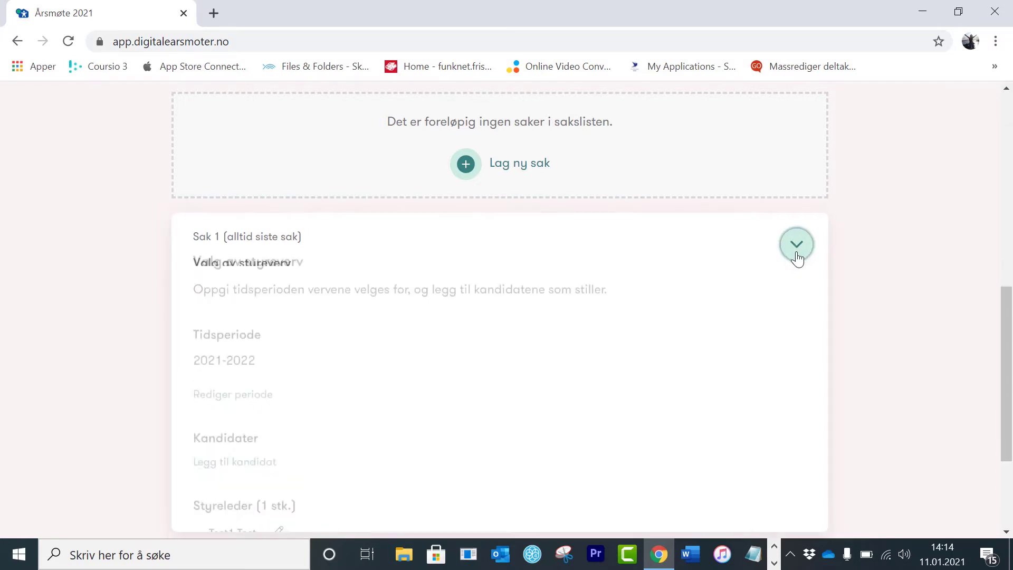
scroll(796, 258, up, 2)
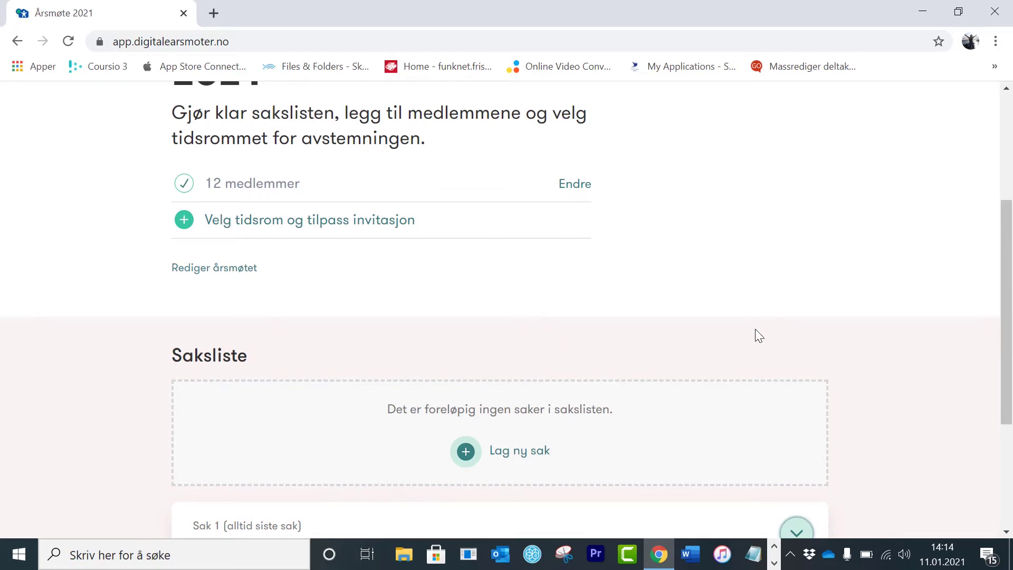
scroll(755, 328, down, 4)
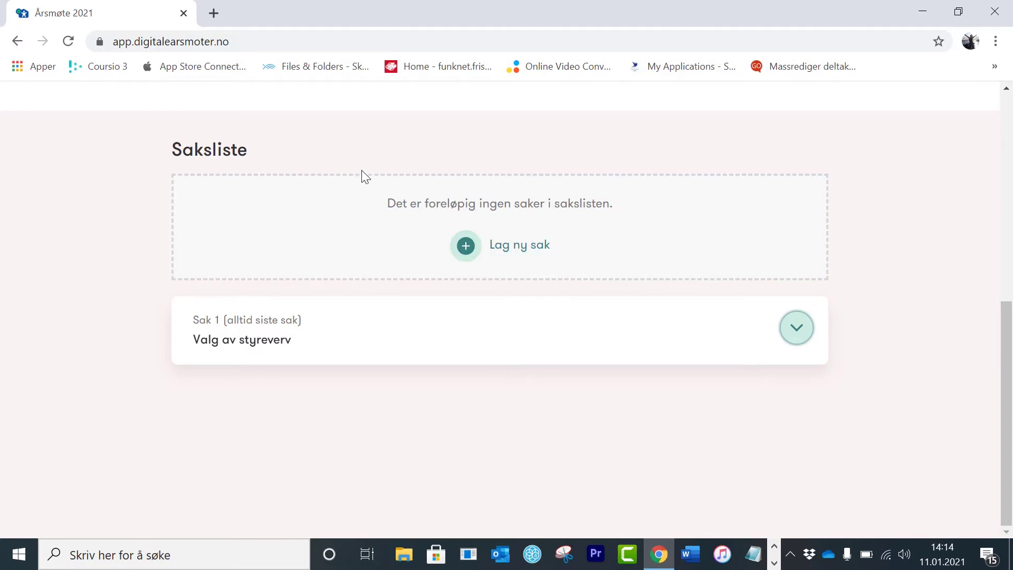
Draft item 'Godkjenning av innkalling' with a description and board opinion 'Styret godkjenner innkallingen'.
click(532, 254)
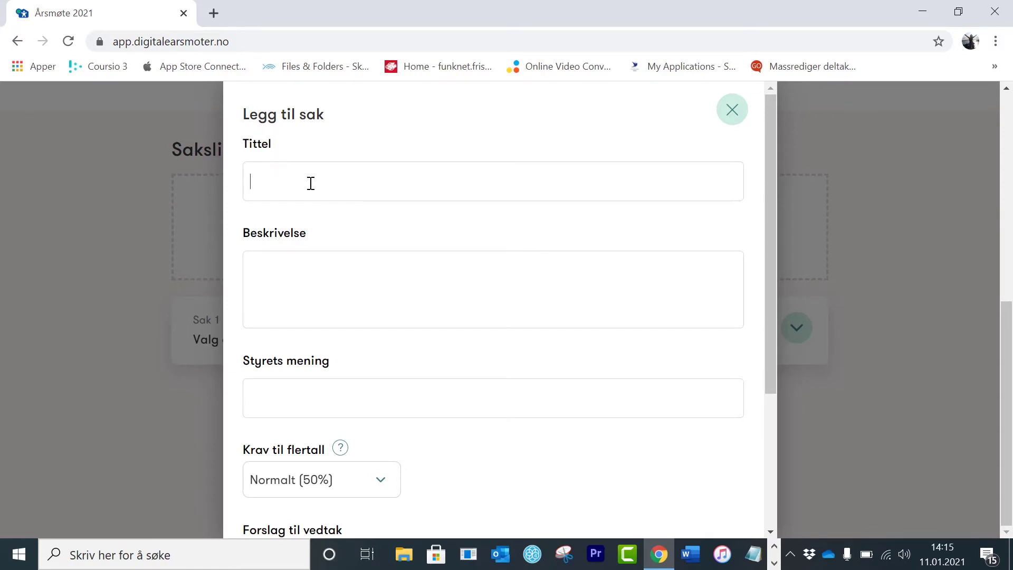
text(Godkjenning av in)
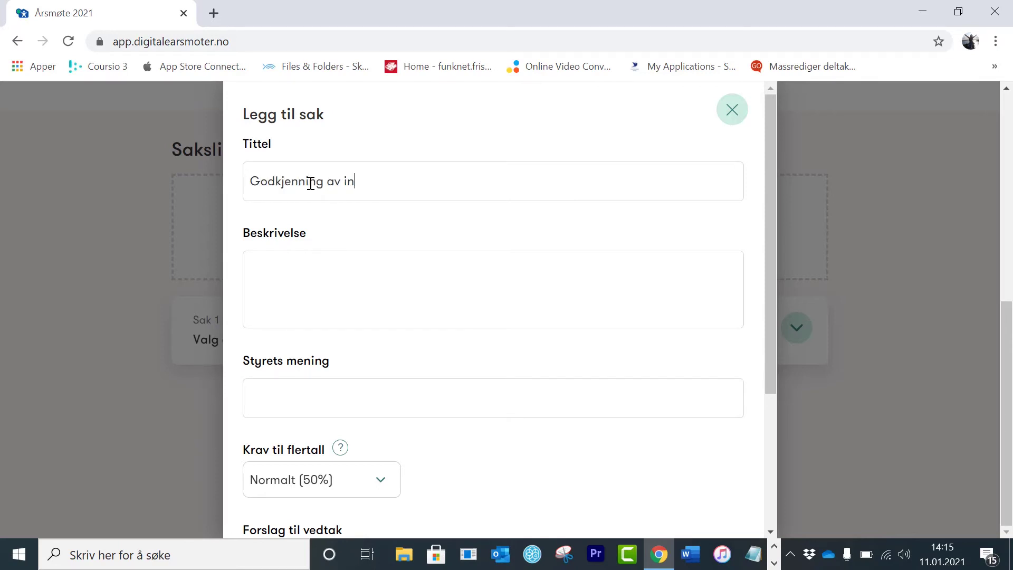
text(nkalling)
scroll(338, 278, down, 1)
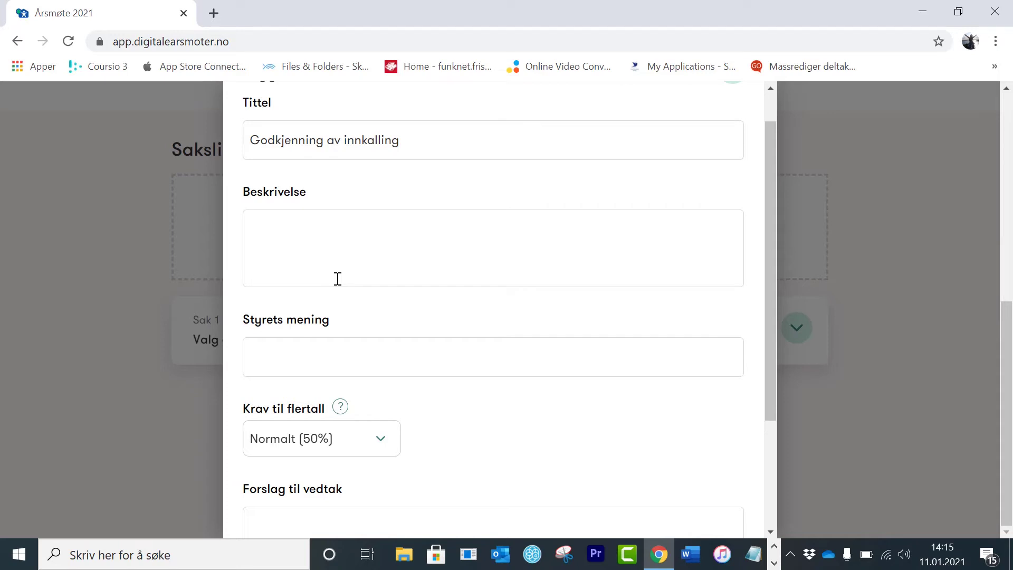
text(Dere skal her godkjenne in)
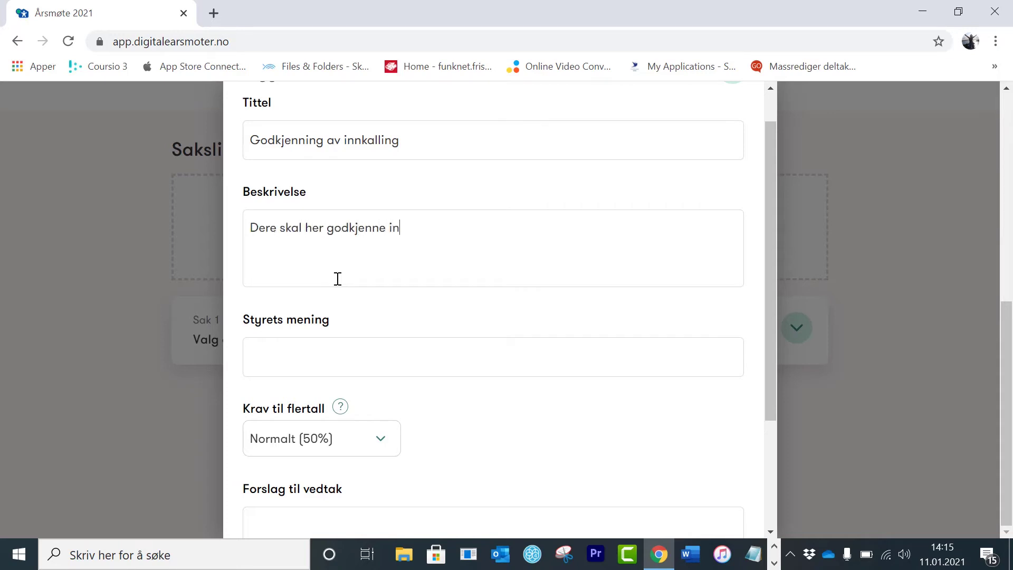
text(kalling)
text(n)
click(383, 352)
text(Styret godkjenner inn)
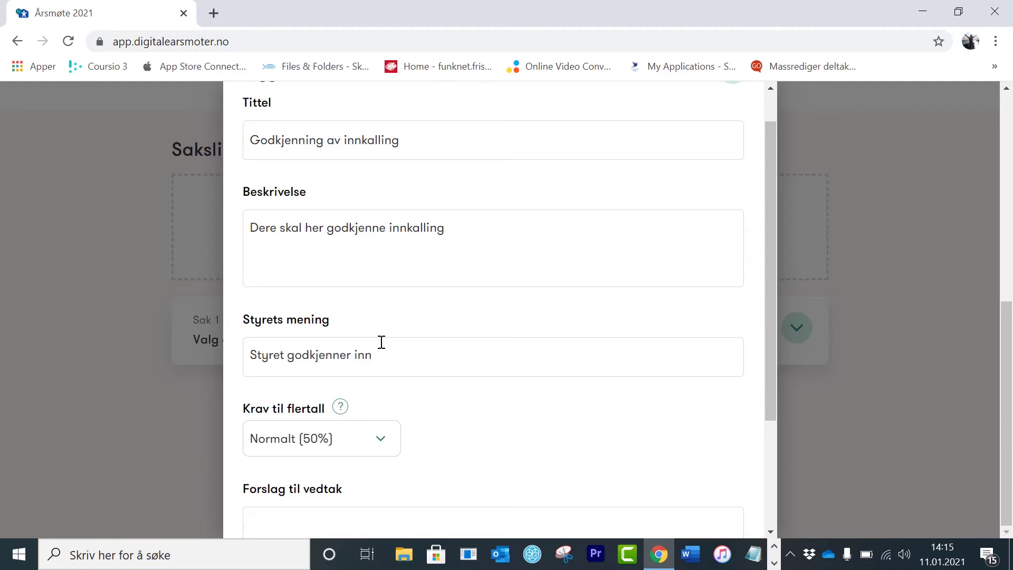
text(kallingen)
scroll(450, 412, down, 3)
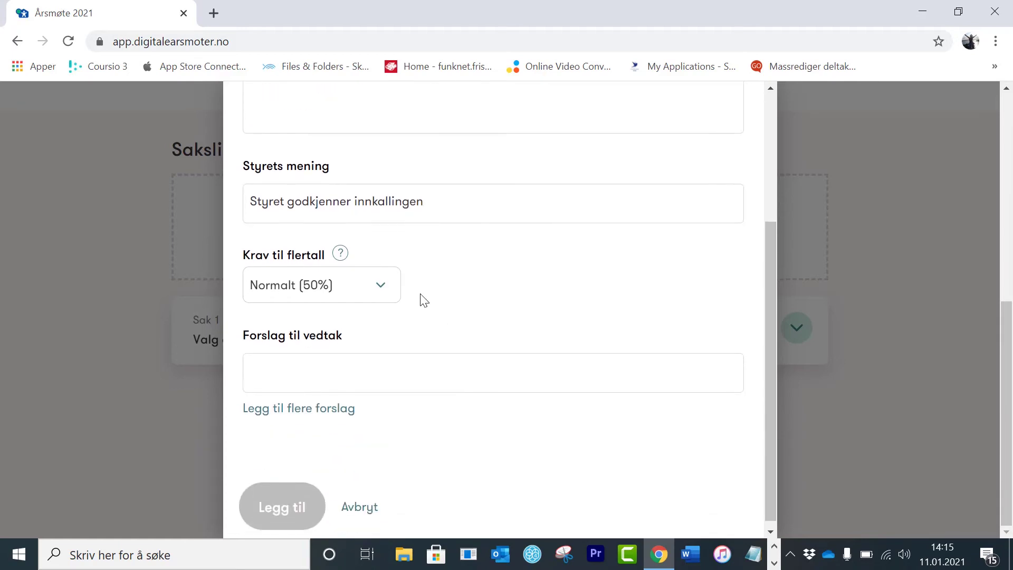
Keep Normalt (50%) majority and propose 'Årsmøte godkjenner innkallingen' as the resolution.
click(386, 293)
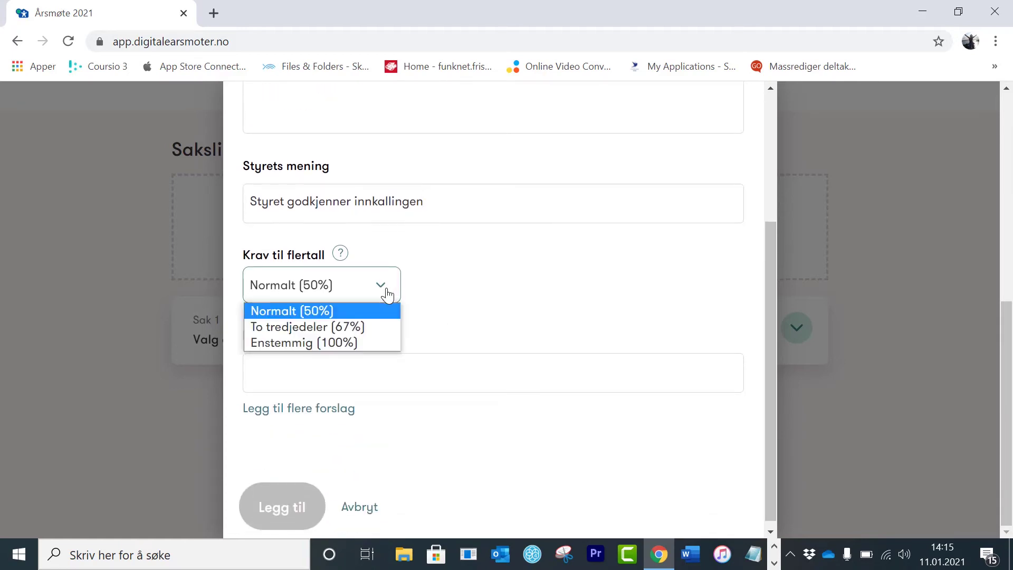
click(341, 254)
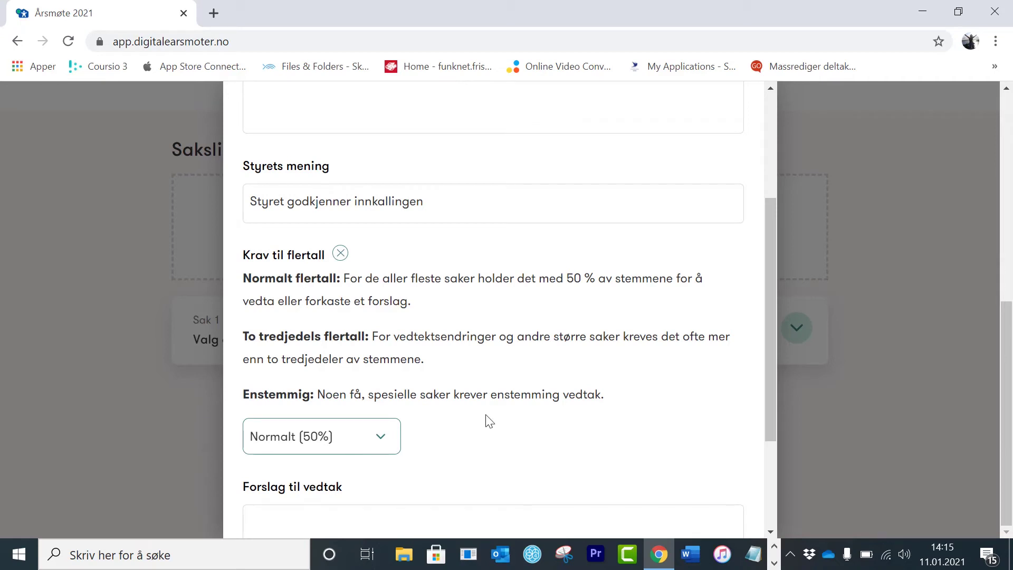
scroll(487, 421, down, 3)
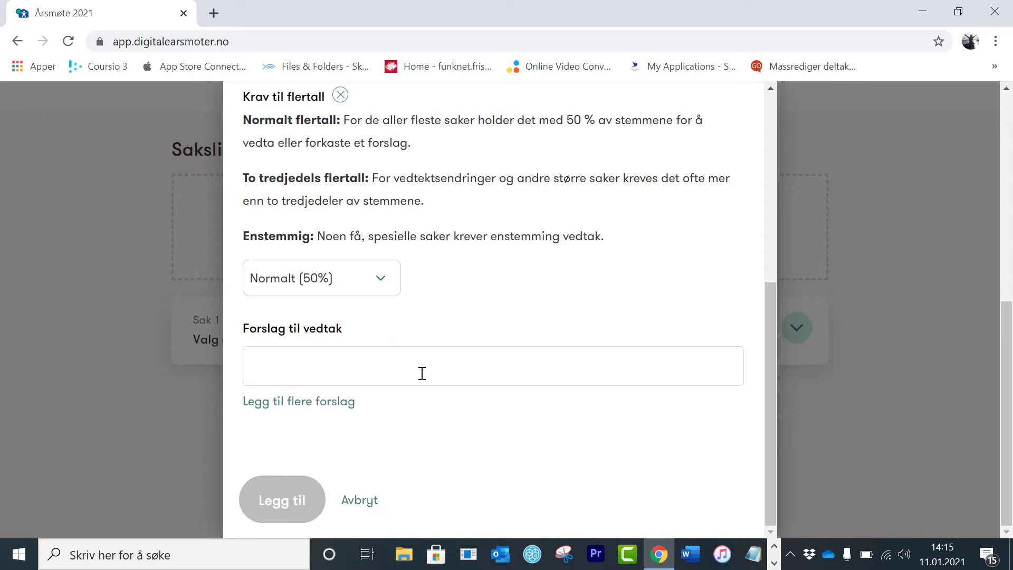
text(Årdmøte)
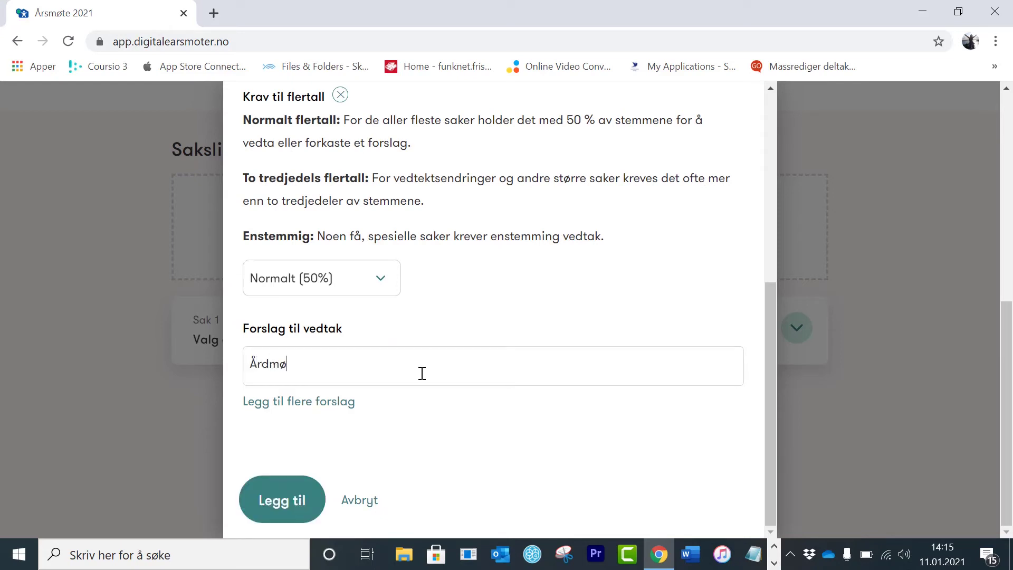
key(BackSpace)
key(BackSpace)
key(BackSpace)
key(BackSpace)
key(BackSpace)
text(smøte v)
key(BackSpace)
text(godkjenner )
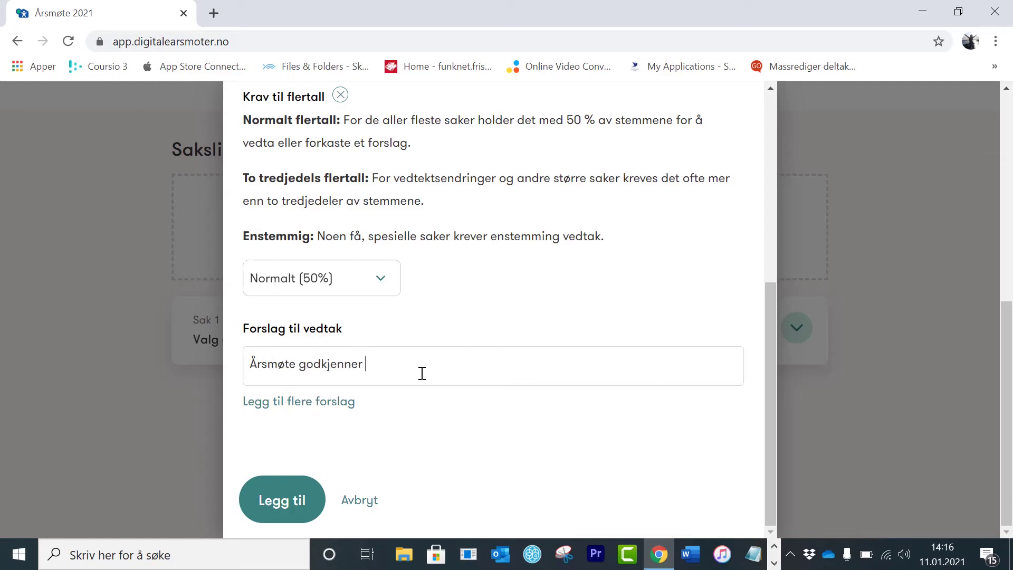
text(innkallingen)
Add 'Godkjenning av innkalling' to the agenda as Sak 1 and collapse its card.
click(295, 501)
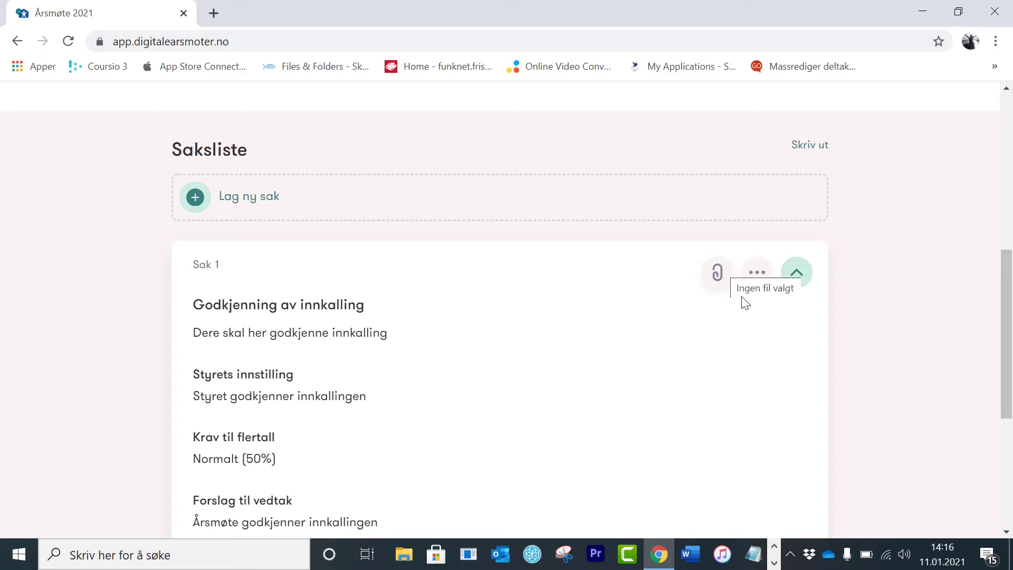
click(758, 283)
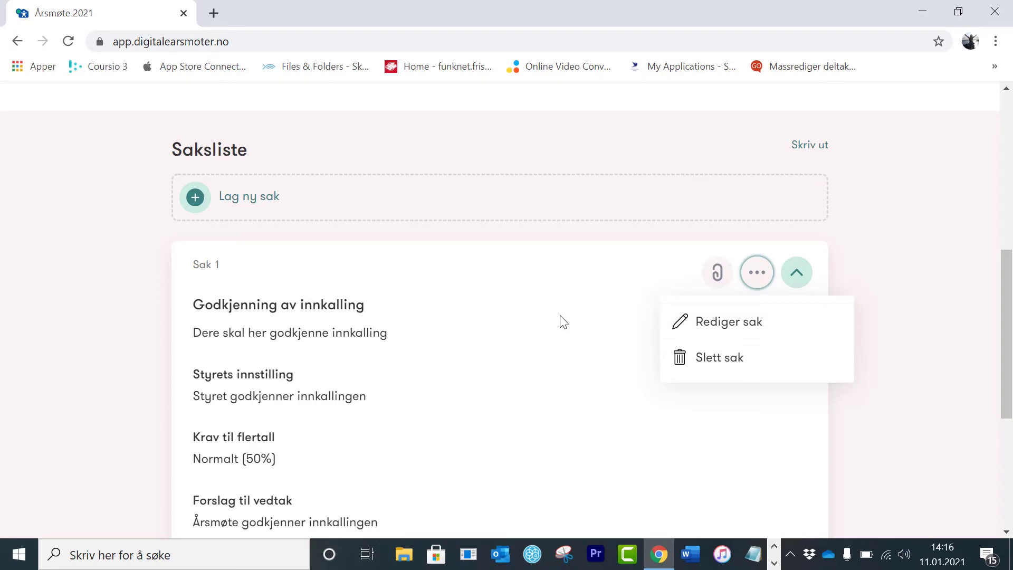
click(855, 247)
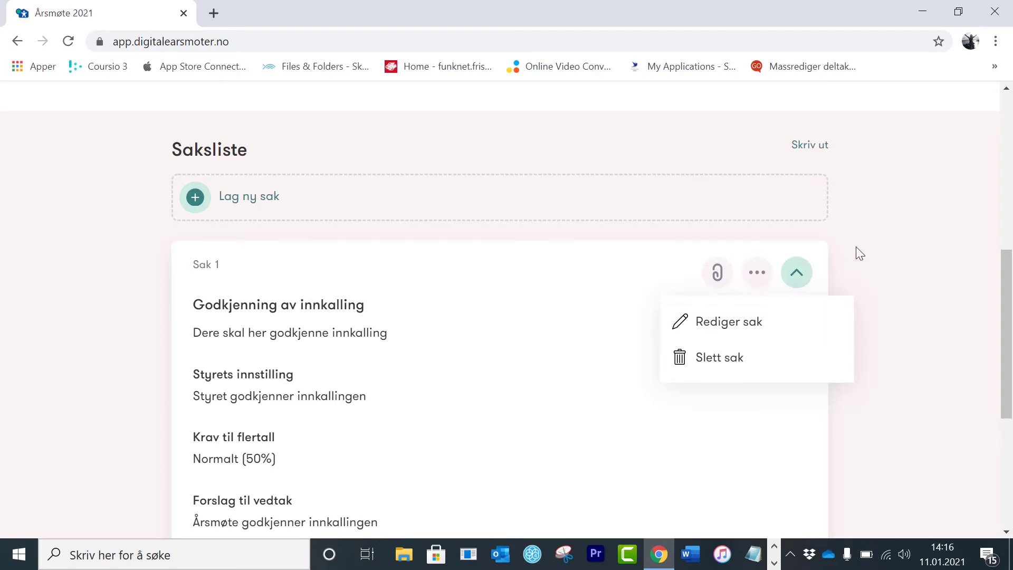
click(794, 276)
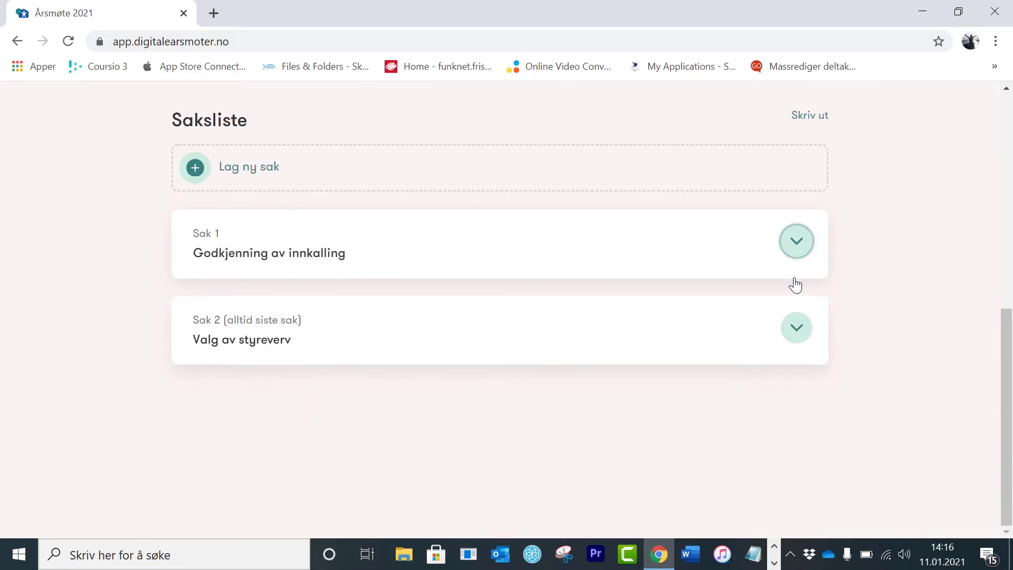
Draft item 'Godkjenning av budsjett 2021' with description and board opinion 'Årsmøte godkjenner budsjett'.
click(252, 178)
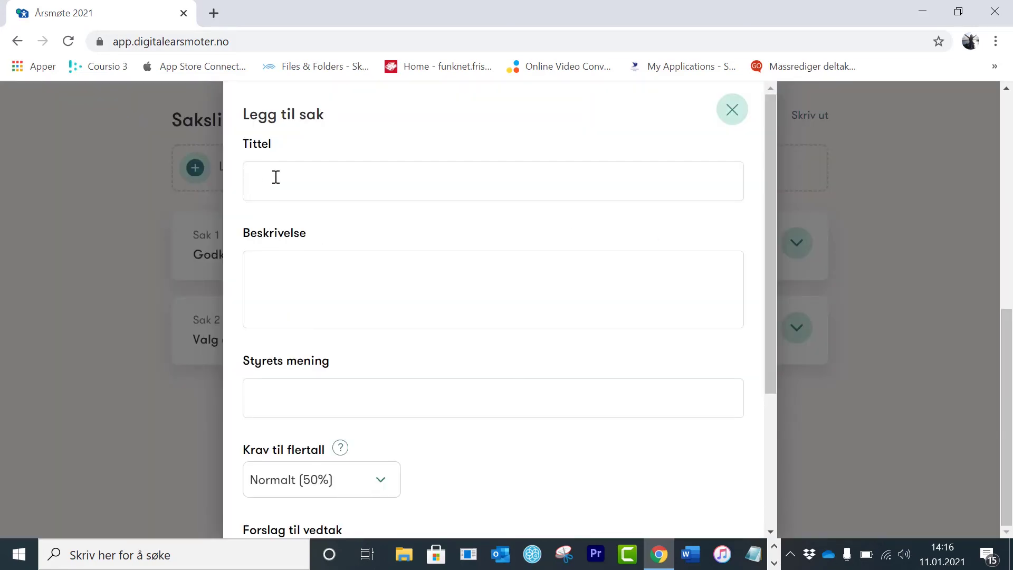
text(Godkjenning av budsjett 2021)
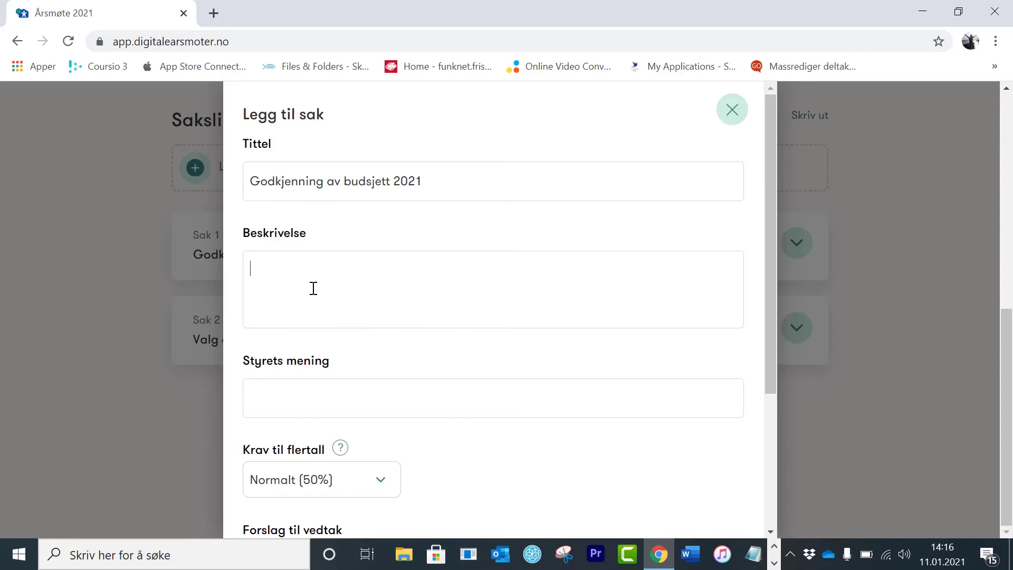
text(Godk)
key(BackSpace)
key(BackSpace)
key(BackSpace)
key(BackSpace)
text(Årsmøte kan her )
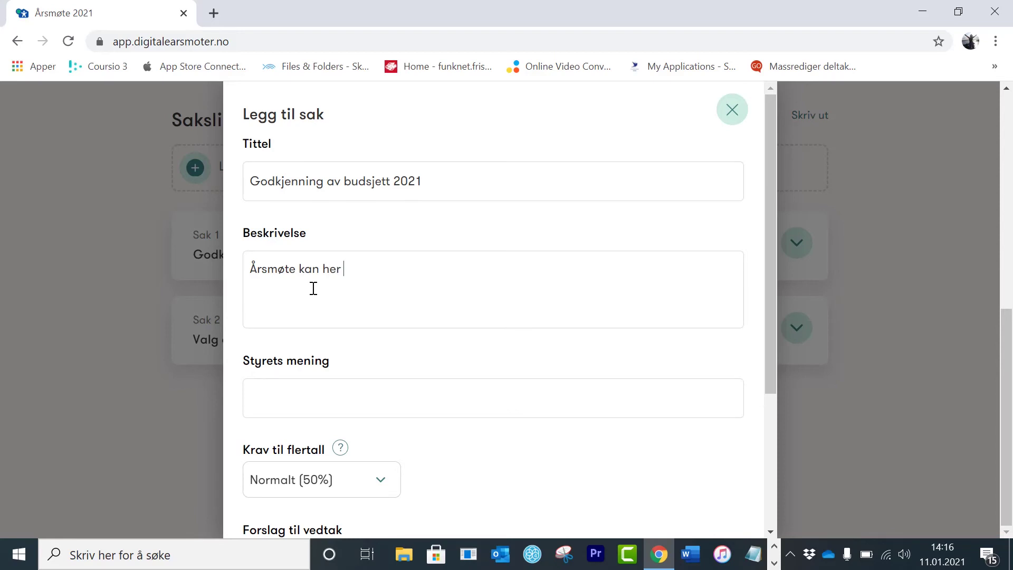
text(godkjenne budsjett for 2021)
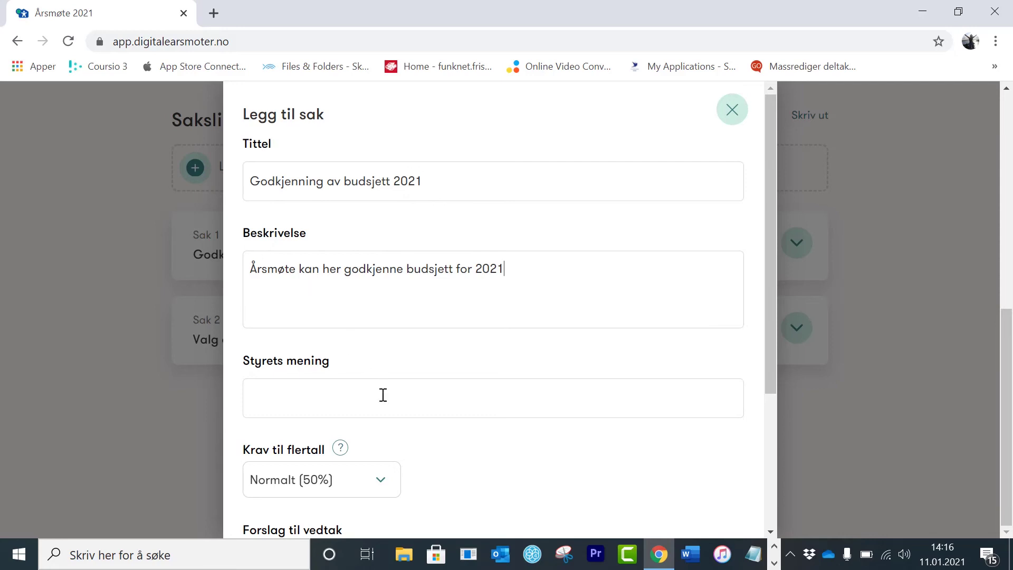
scroll(383, 395, down, 2)
click(391, 304)
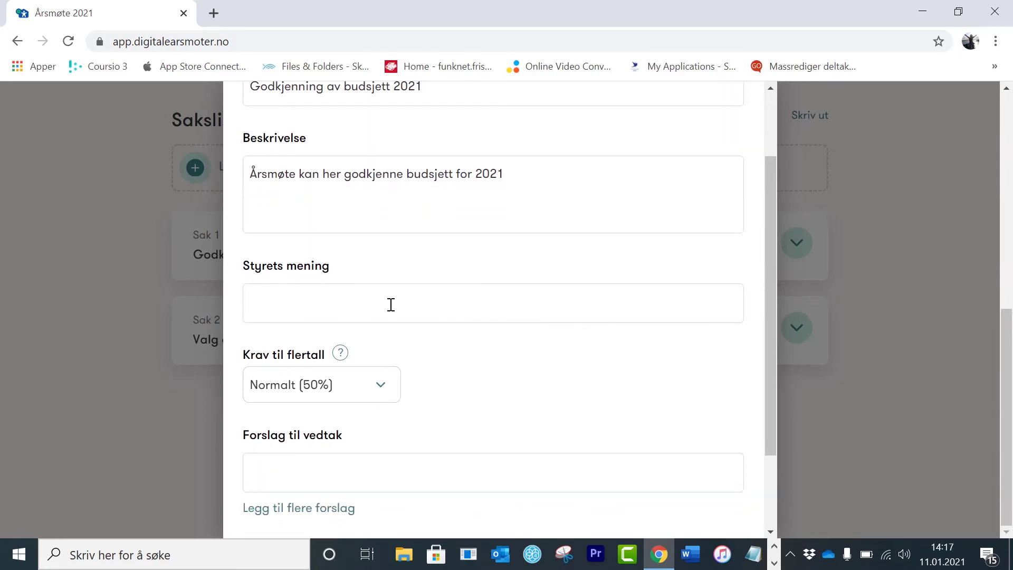
text(Årsmøte godkjenner budsjett)
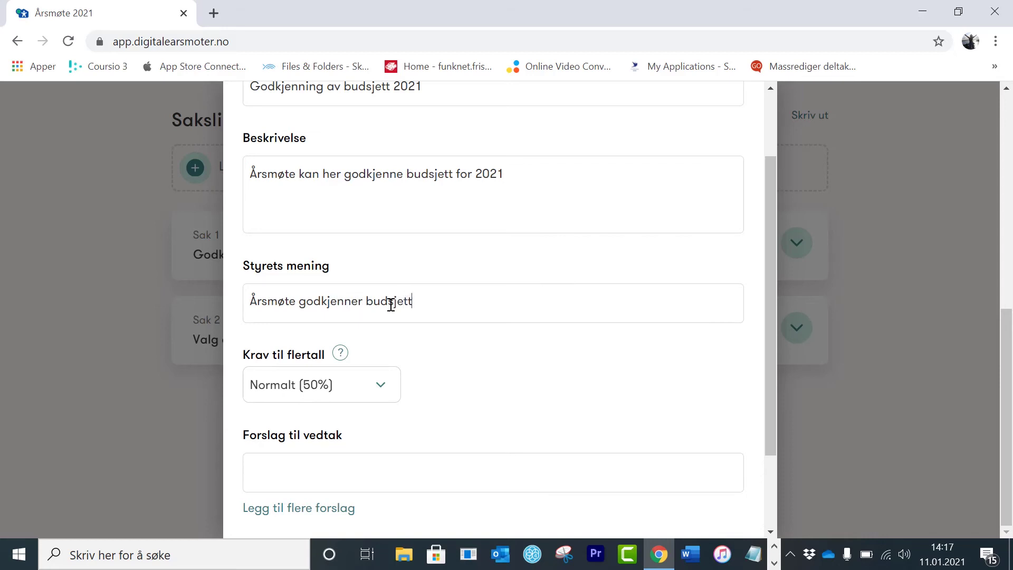
Keep Normalt (50%) and propose 'Årsmøte godkjenner budsjett 2021 uten anmerkning'.
scroll(391, 304, down, 2)
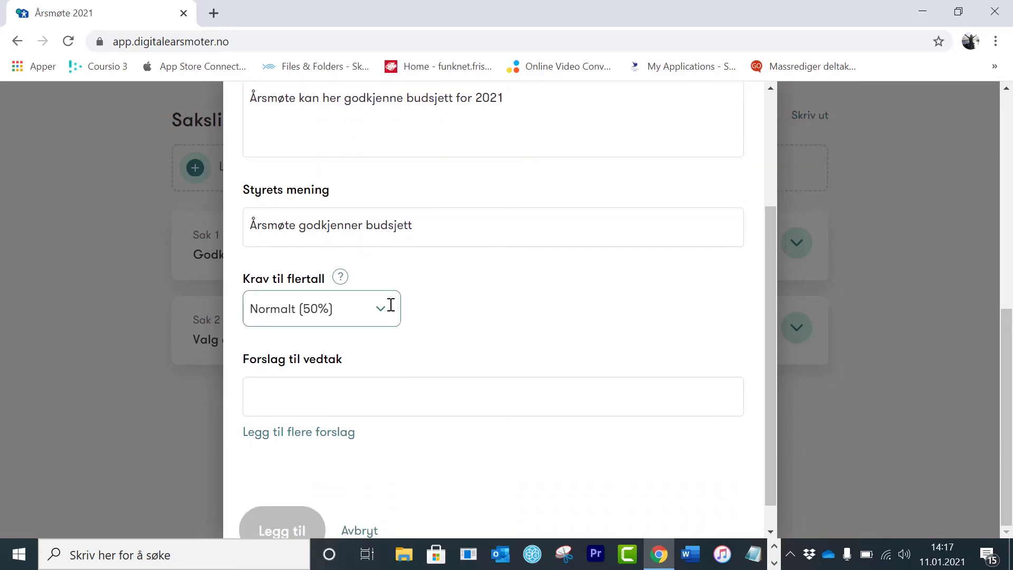
click(383, 320)
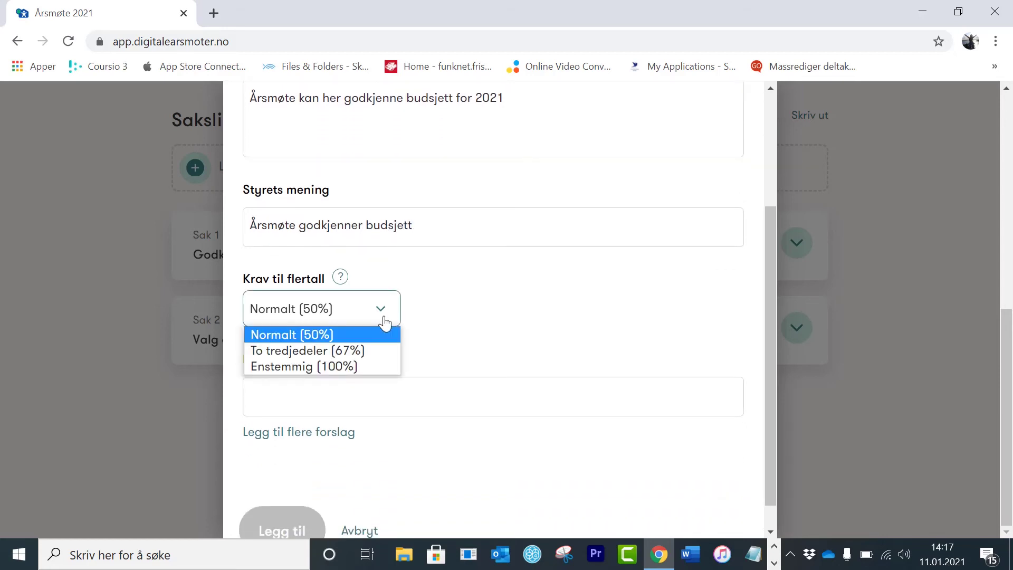
click(324, 336)
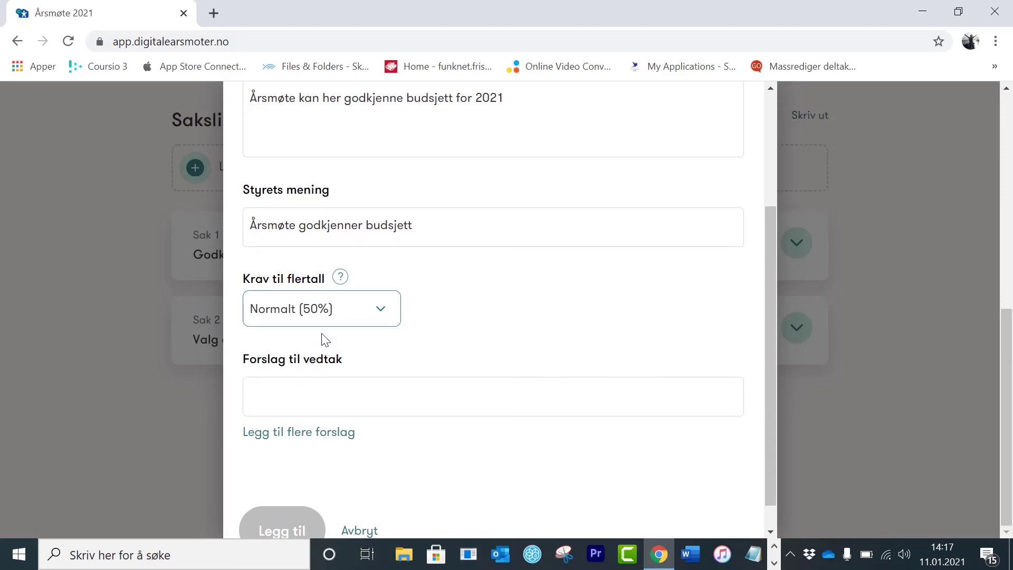
click(335, 387)
text(Års)
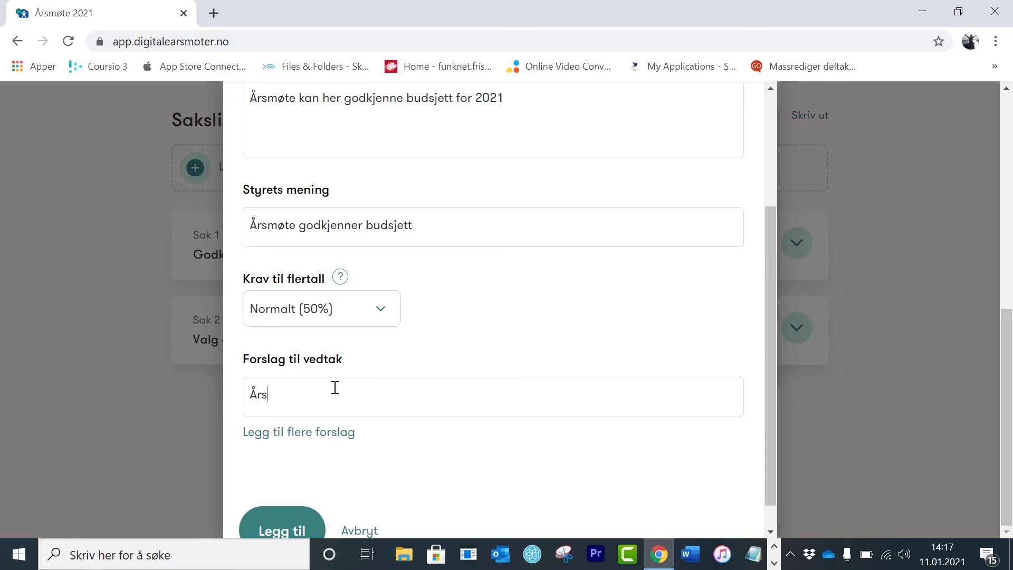
text(møte godkjenner budsjett 2)
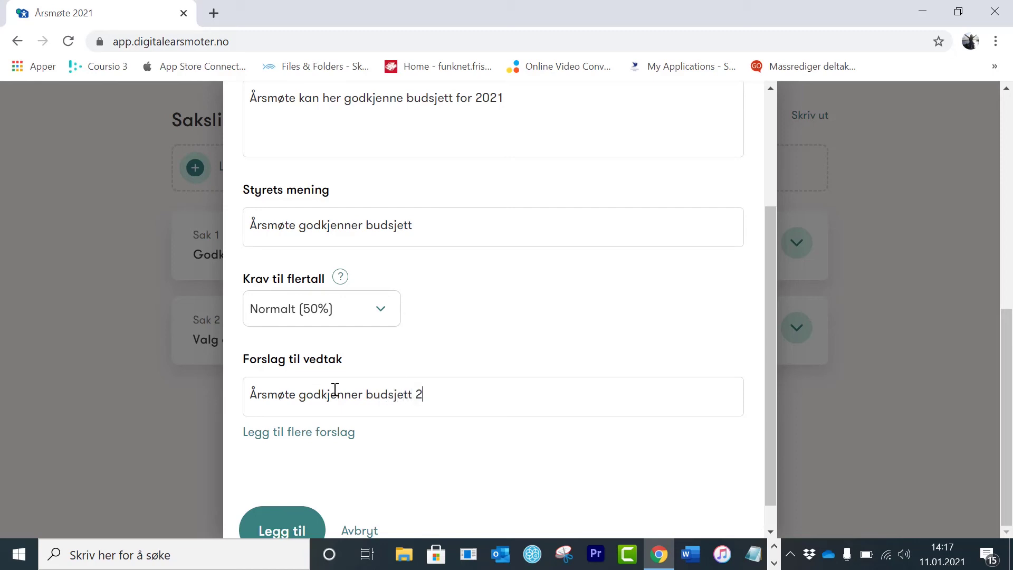
text(021 uten anrmerkn)
key(BackSpace)
key(BackSpace)
key(BackSpace)
key(BackSpace)
key(BackSpace)
text(merkning)
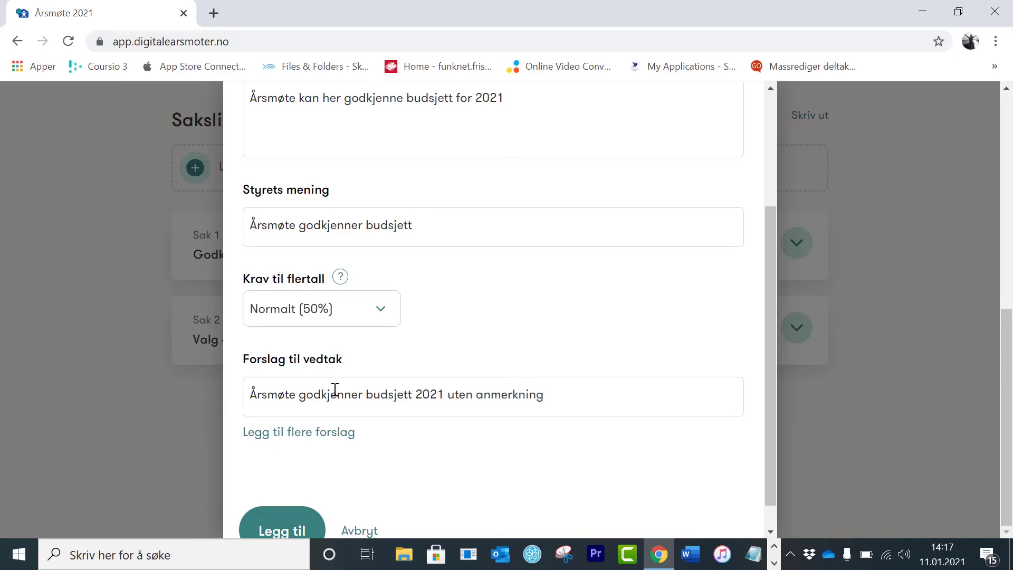
scroll(335, 390, down, 1)
Save 'Godkjenning av budsjett 2021' as Sak 2 and collapse its details.
click(278, 502)
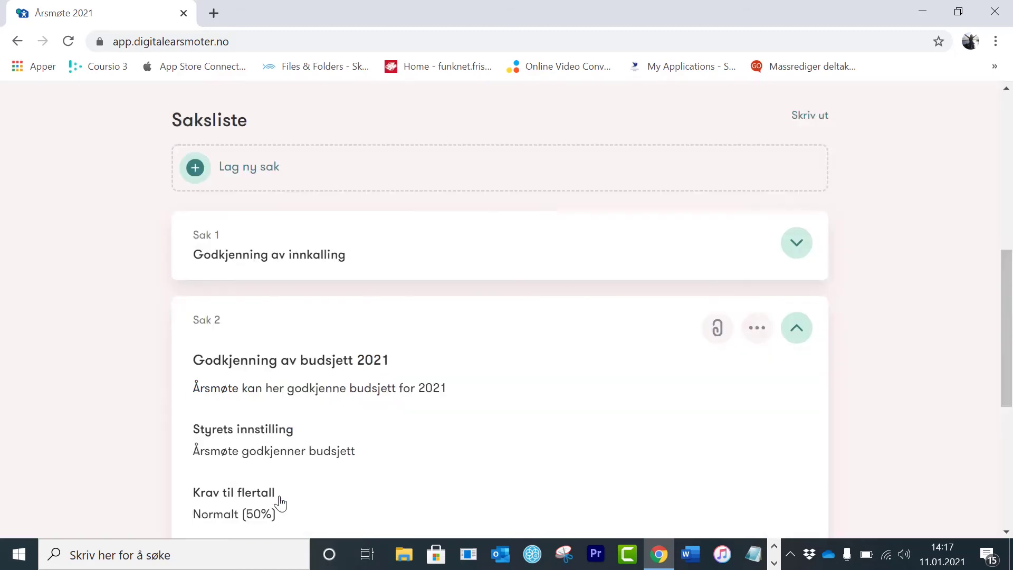
scroll(441, 447, down, 2)
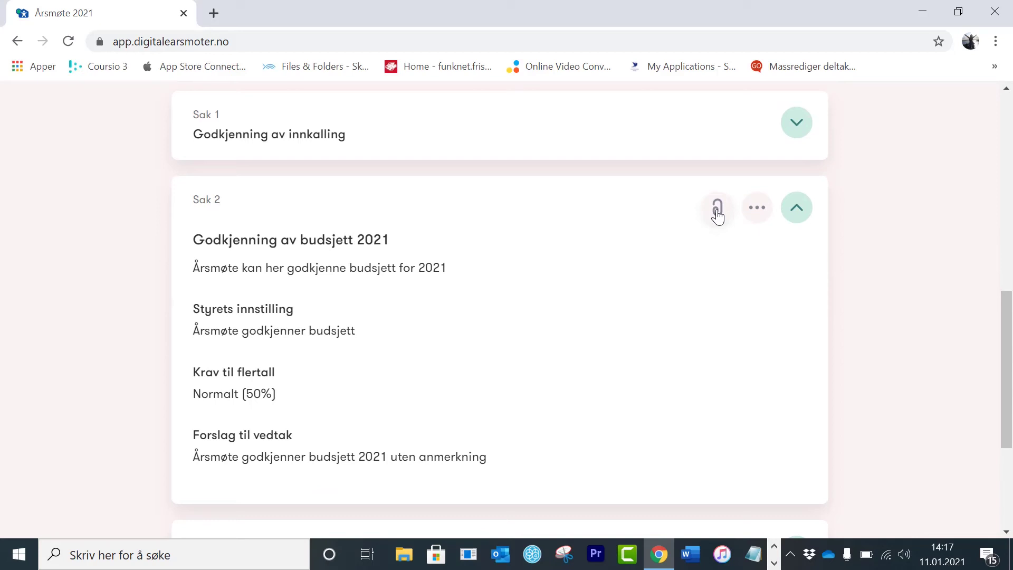
click(795, 207)
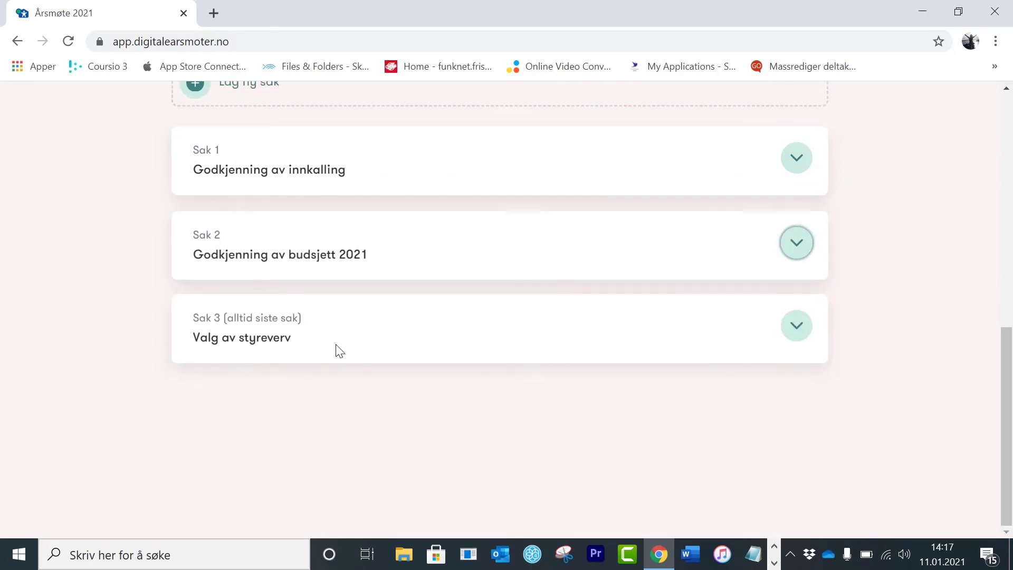
scroll(109, 225, up, 1)
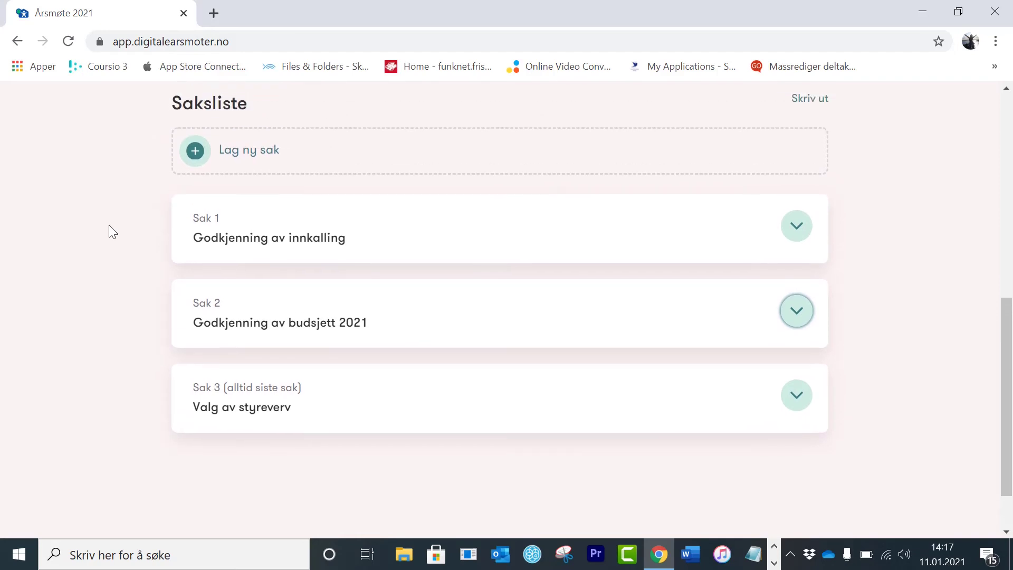
scroll(109, 225, up, 1)
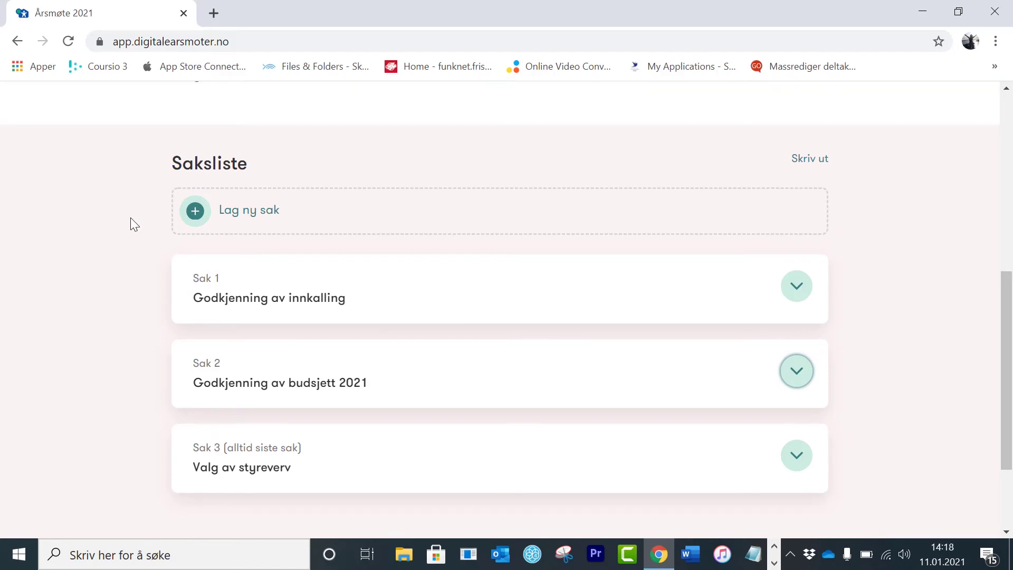
scroll(131, 217, up, 1)
scroll(131, 218, down, 1)
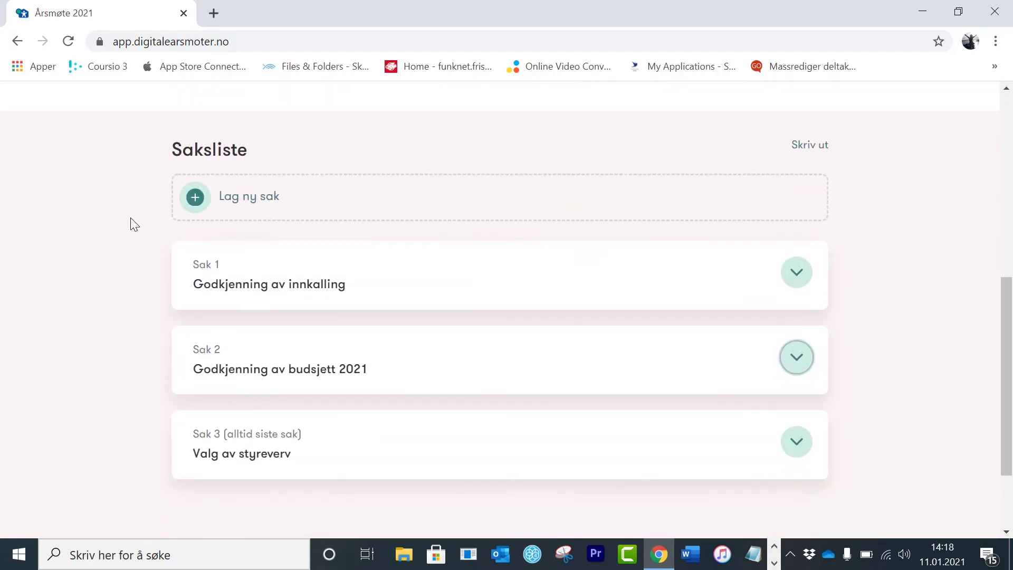
scroll(131, 218, up, 3)
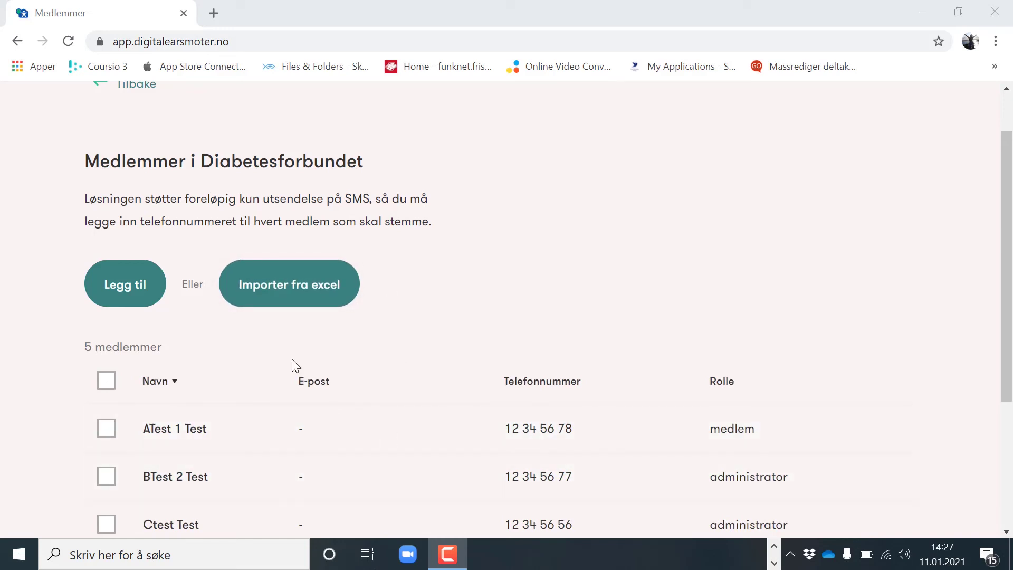
View the empty 'Legg til medlem' form, then cancel it without adding anyone.
click(129, 297)
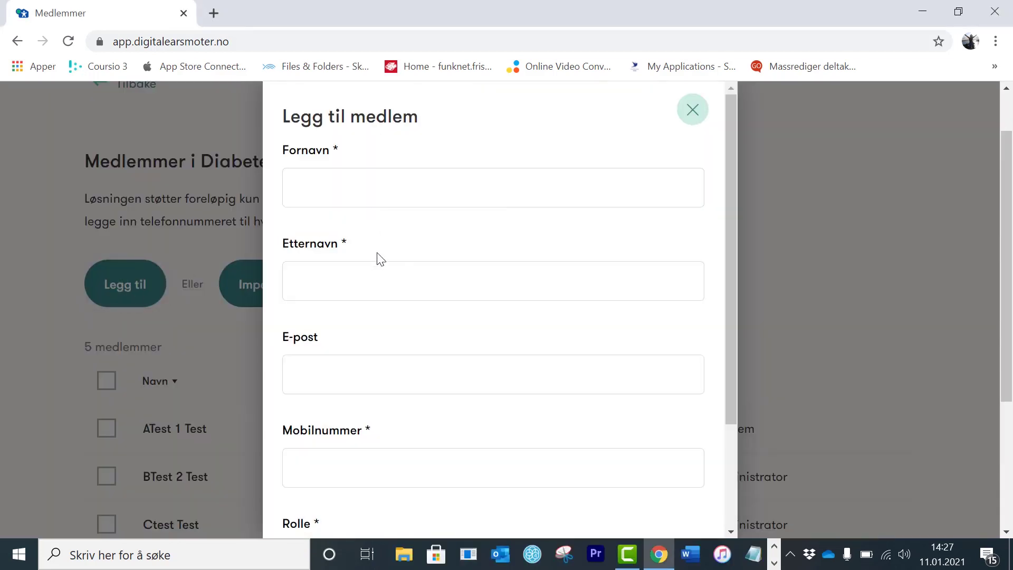
scroll(378, 265, down, 3)
scroll(389, 228, up, 3)
scroll(378, 283, down, 2)
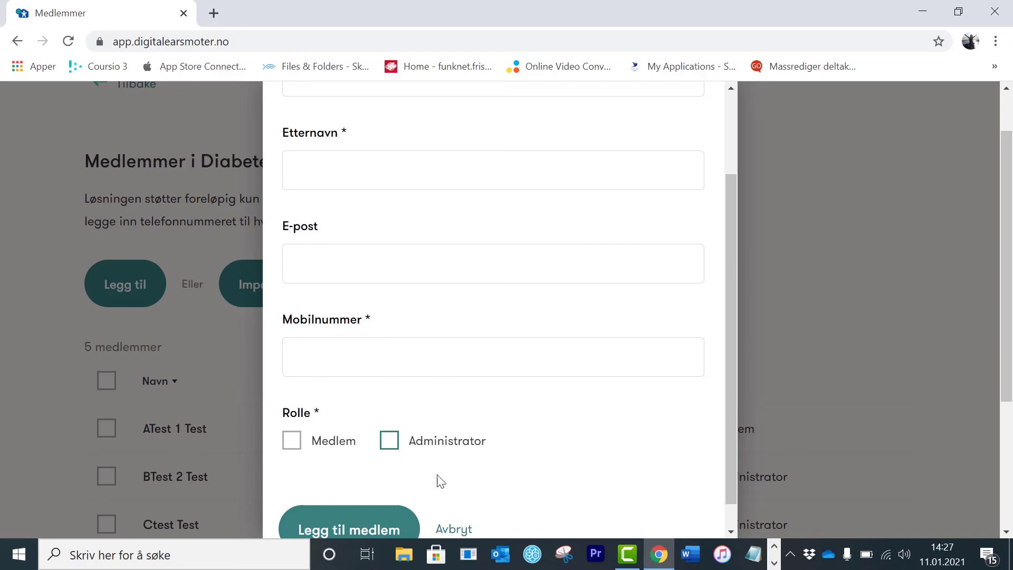
click(455, 529)
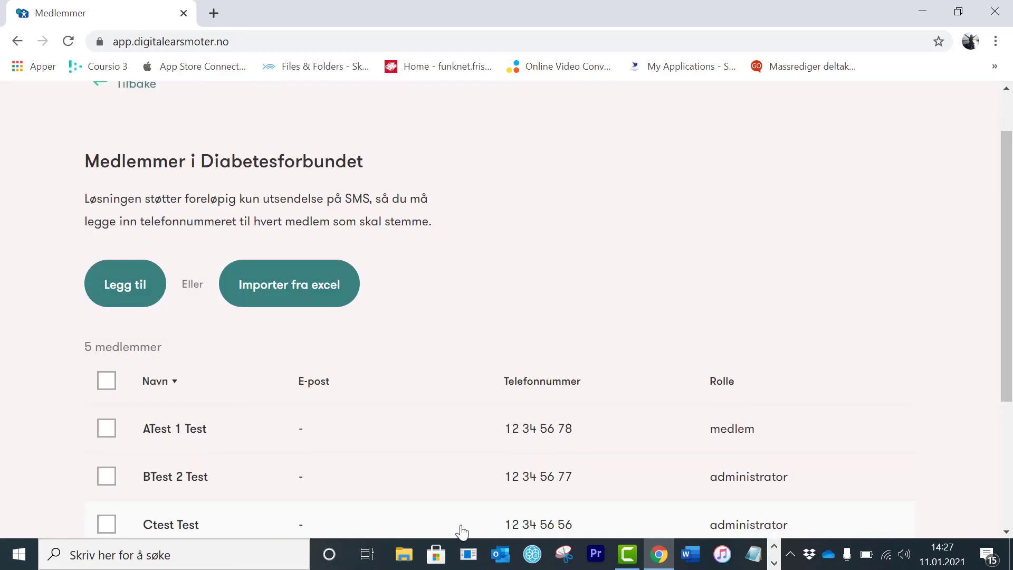
Switch the first member's role from Medlem to Administrator, save, and start the Excel import.
click(383, 441)
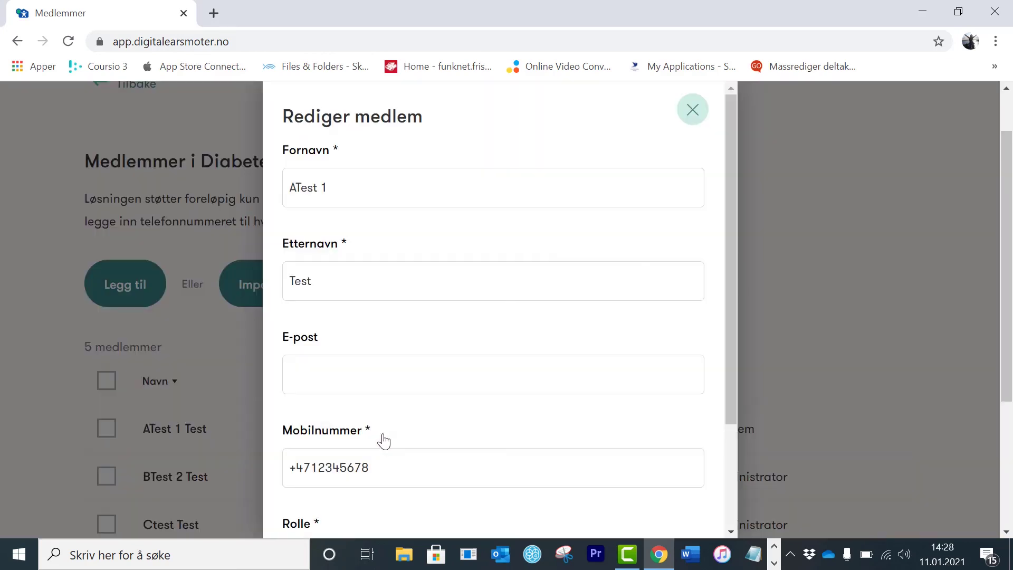
scroll(417, 209, down, 3)
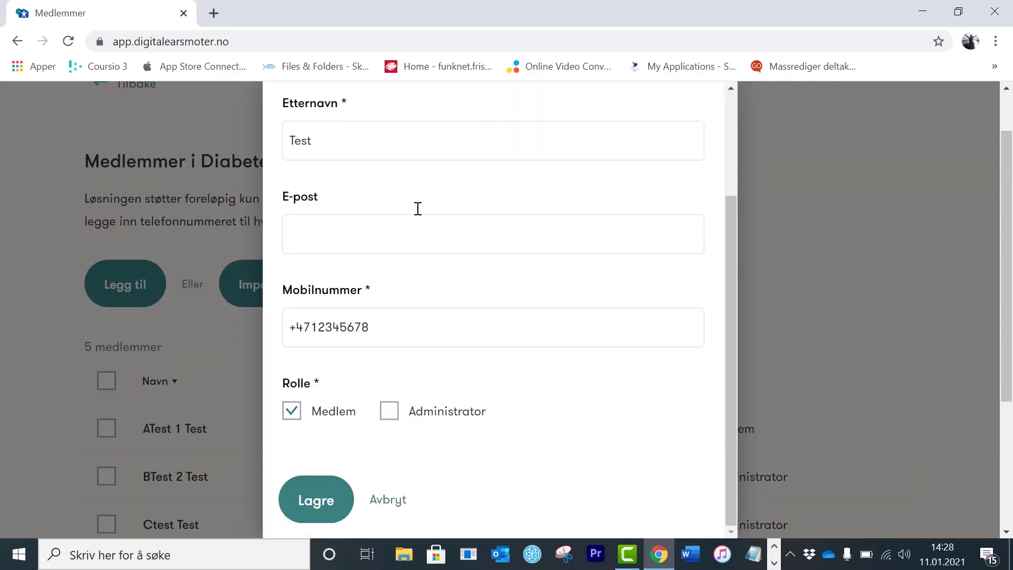
click(389, 411)
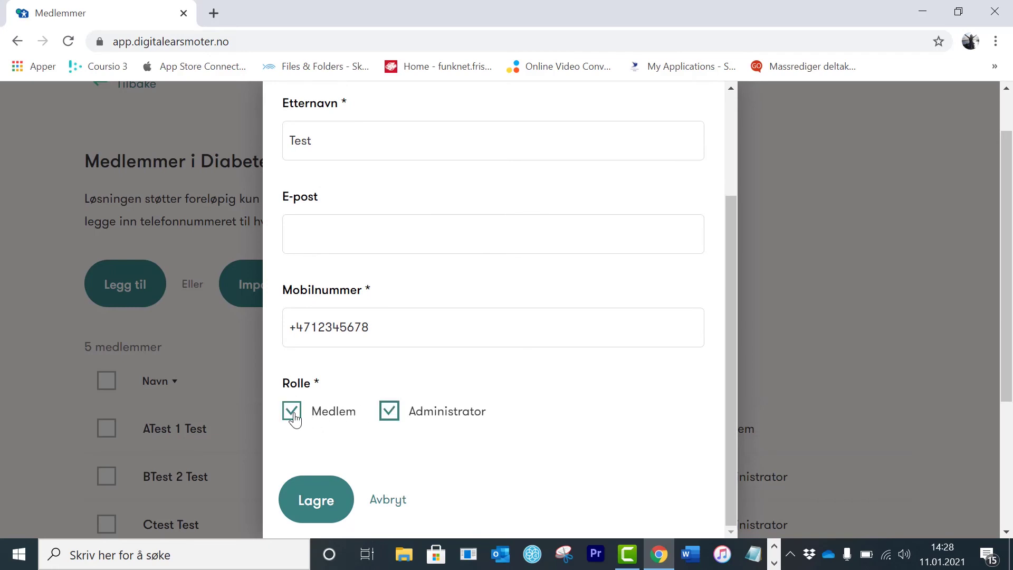
click(292, 411)
click(327, 498)
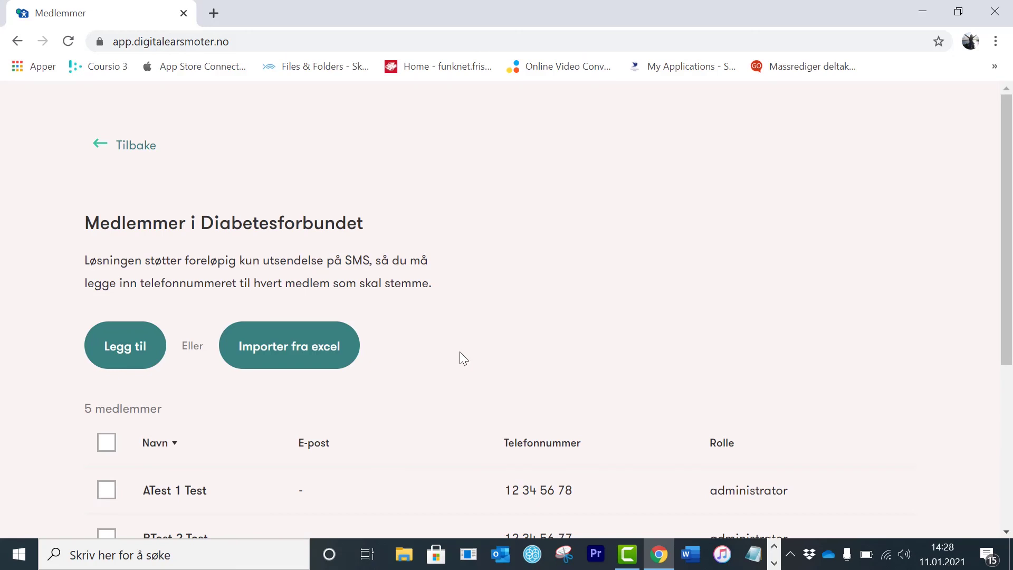
click(312, 356)
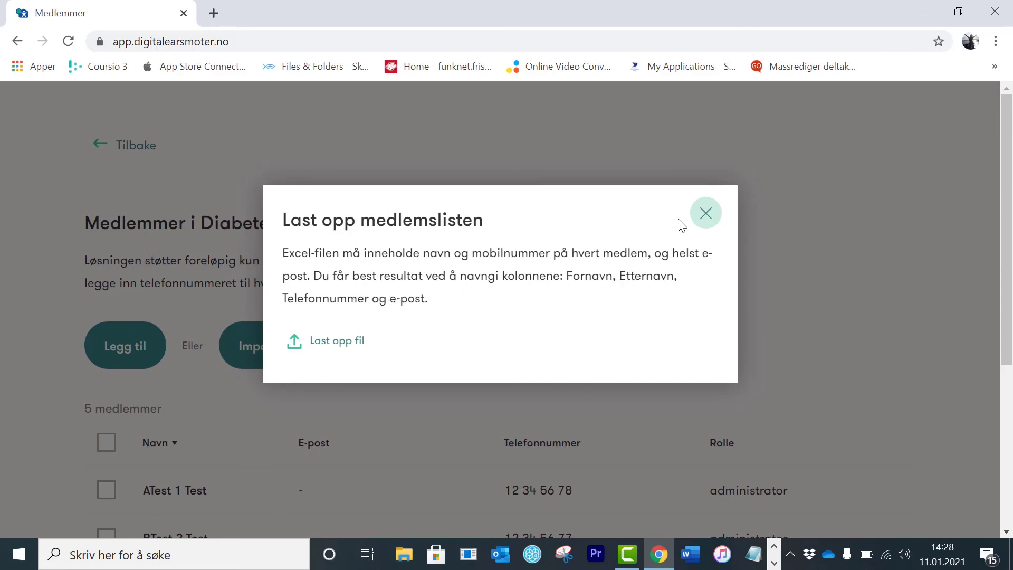
Close the 'Last opp medlemslisten' dialog and go back to 'Ordinært årsmøte 2021'.
click(716, 223)
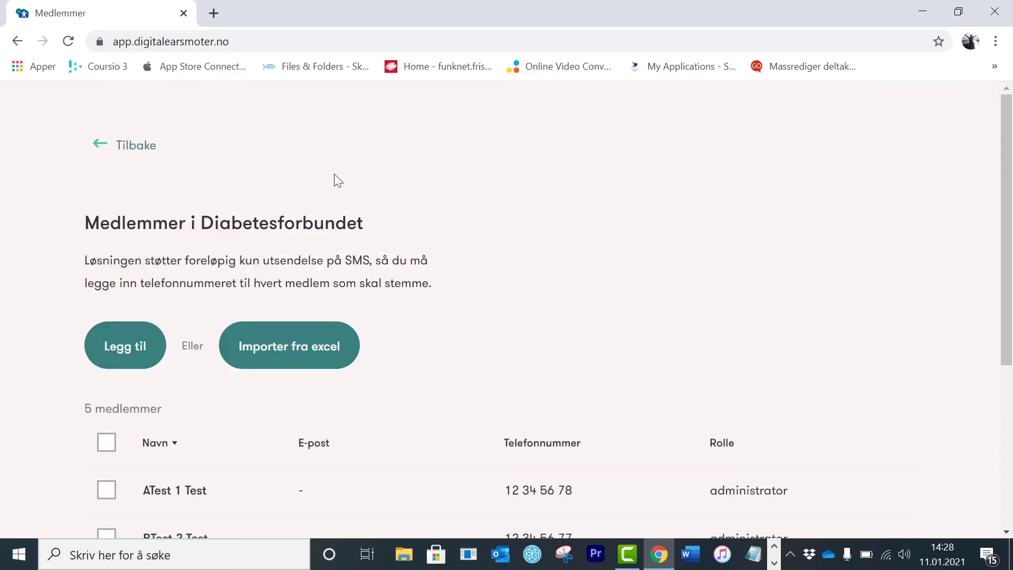
click(112, 157)
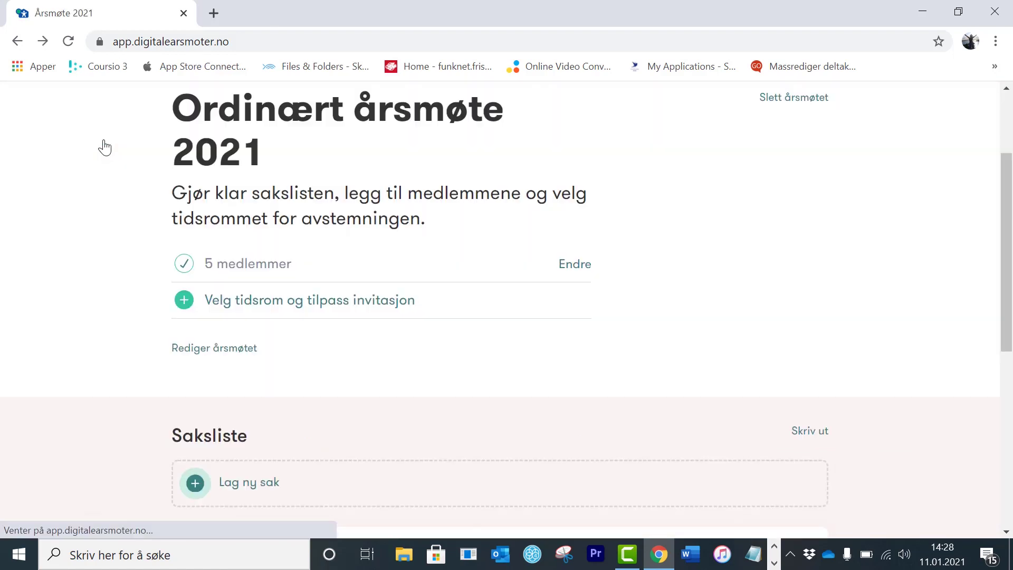